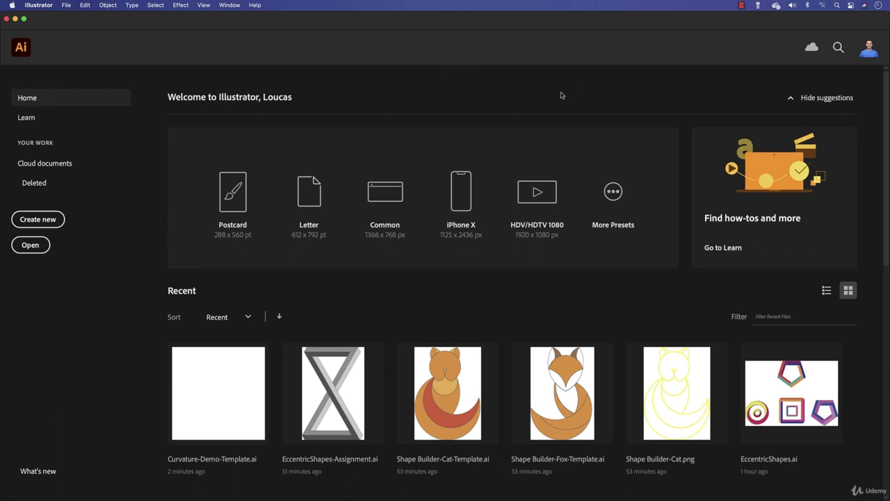
# Step: Open Curvature-Demo-Template.ai from the Section -2 - Drawing folder and fit the artboard in the window
pyautogui.click(66, 6)
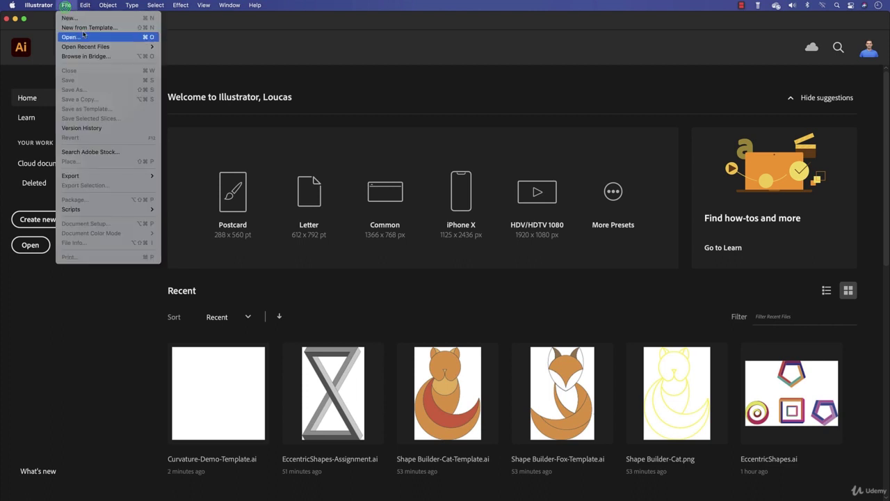
pyautogui.moveTo(86, 47)
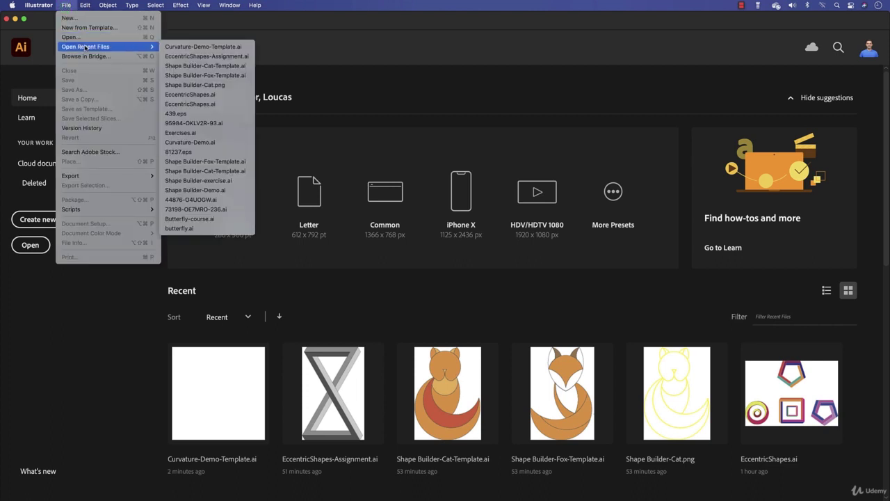
pyautogui.click(83, 37)
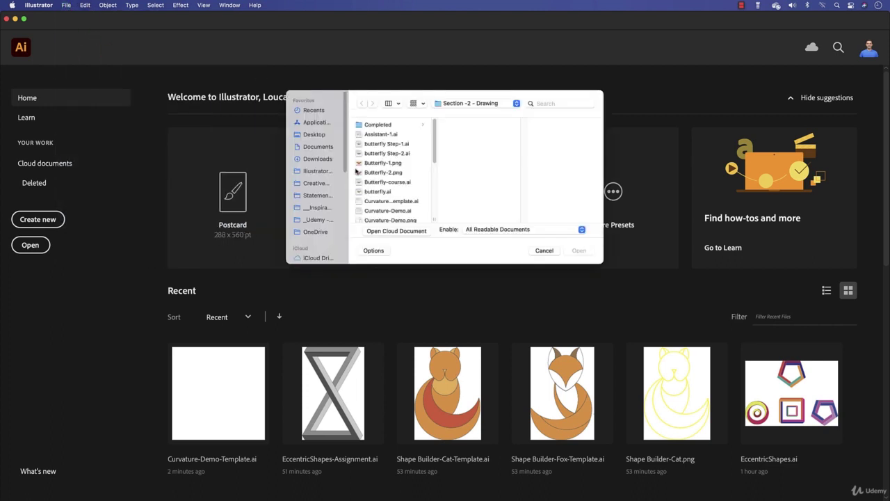
pyautogui.moveTo(432, 221); pyautogui.dragTo(469, 224)
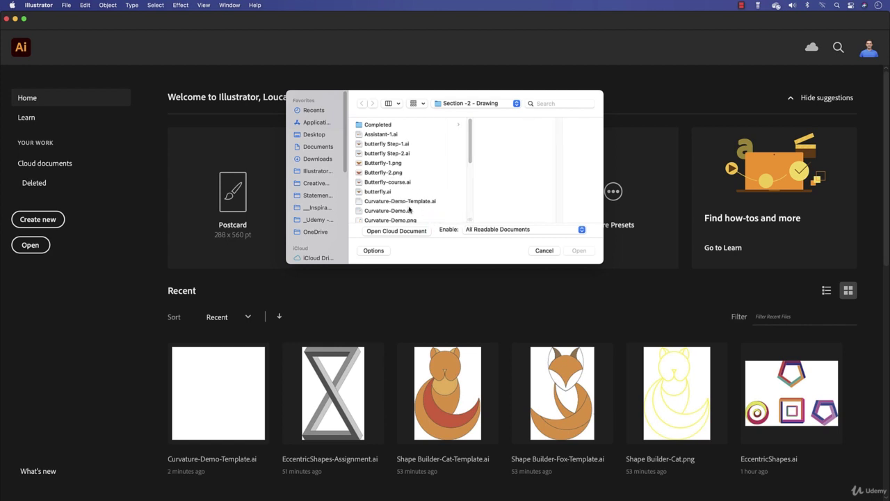
pyautogui.click(383, 201)
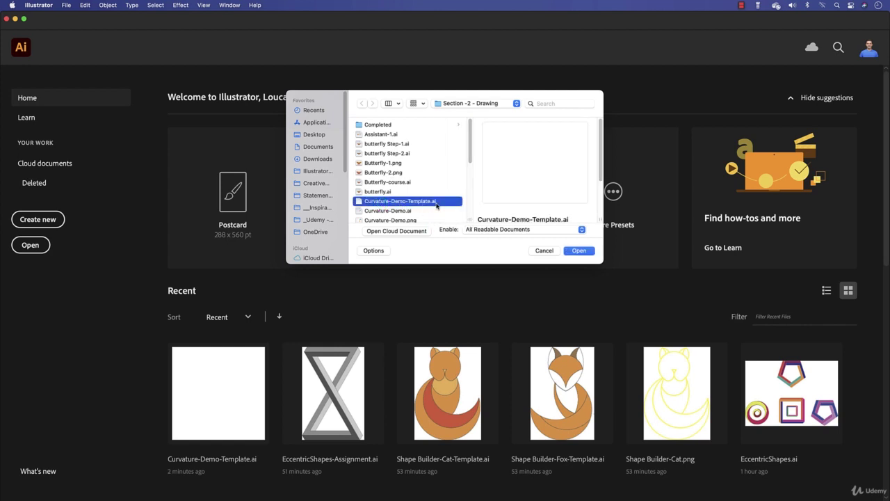
pyautogui.click(578, 250)
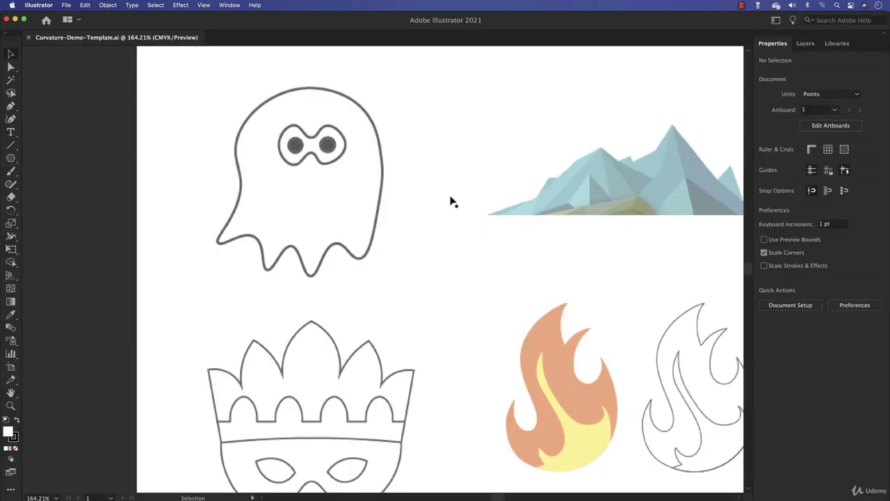
pyautogui.press('super+0')
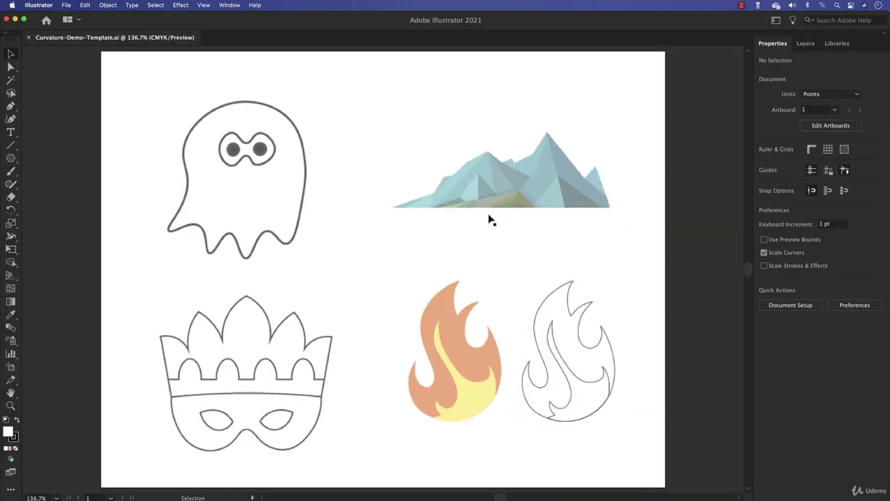
# Step: Reduce the opacity of the template layer's artwork to 39%
pyautogui.click(807, 43)
pyautogui.click(874, 72)
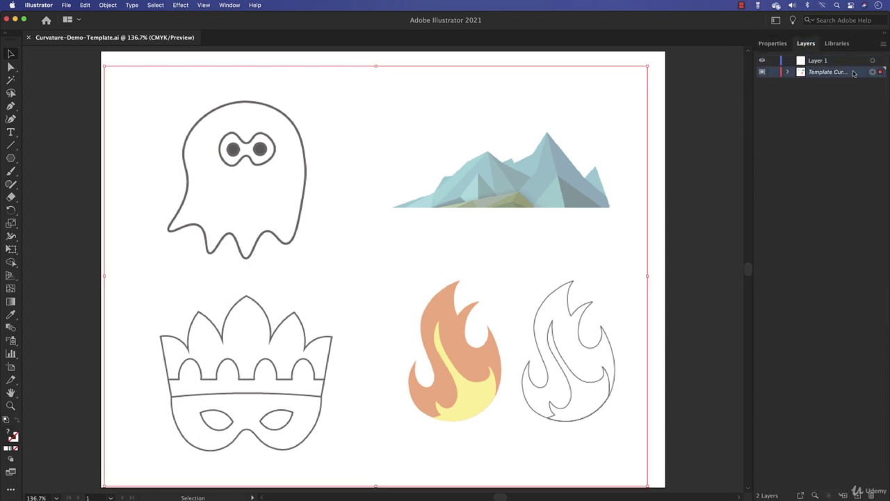
pyautogui.click(771, 44)
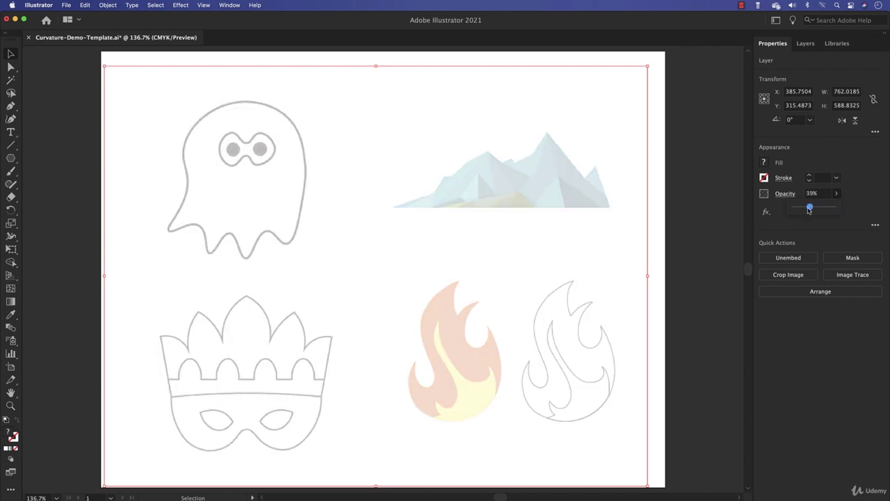
pyautogui.click(705, 204)
# Step: Lock the template layer and make Layer 1 the active drawing layer
pyautogui.click(805, 44)
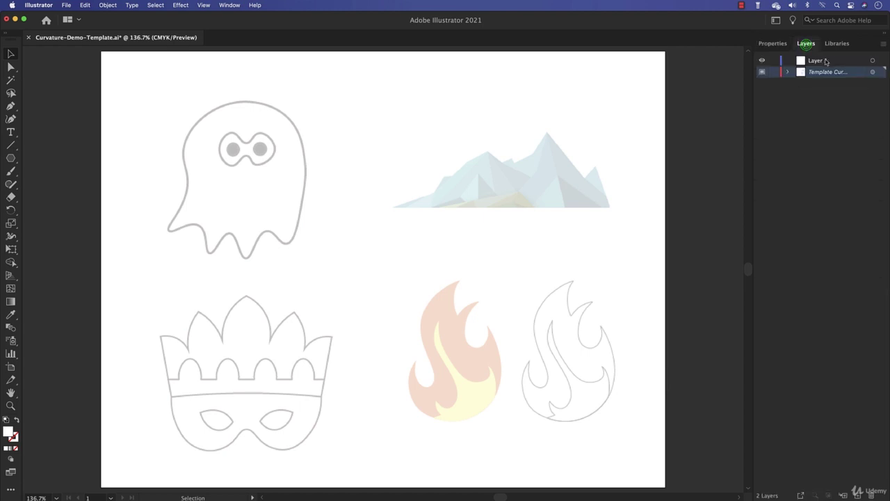
pyautogui.click(804, 62)
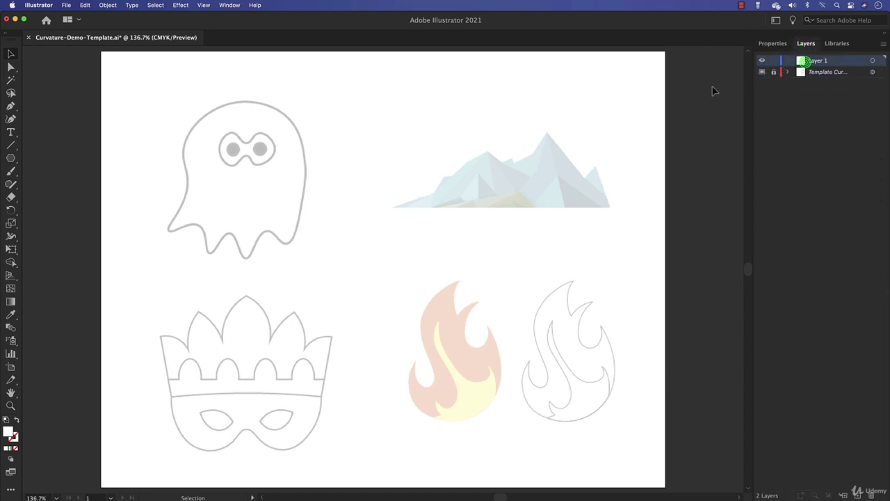
pyautogui.click(772, 45)
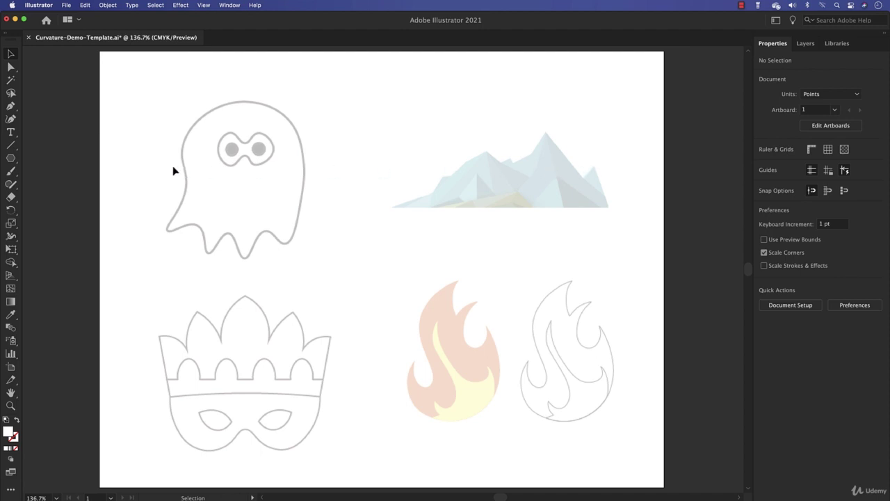
# Step: With the Curvature tool, trace the ghost's right side from the top of the head down to the rightmost hem tip
pyautogui.click(11, 121)
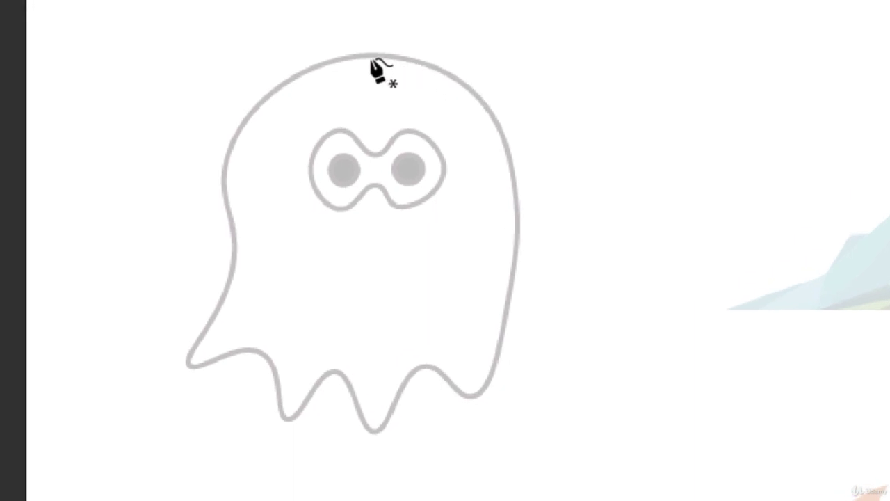
pyautogui.click(377, 53)
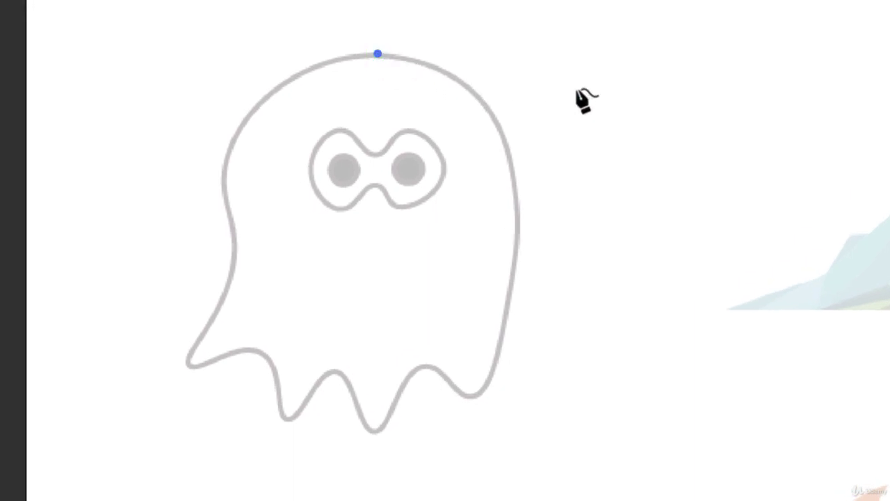
pyautogui.click(494, 118)
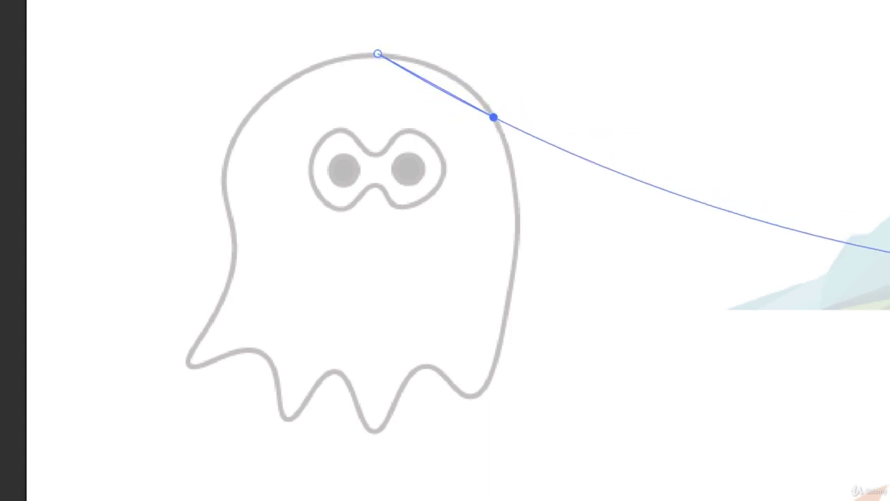
pyautogui.press('Escape')
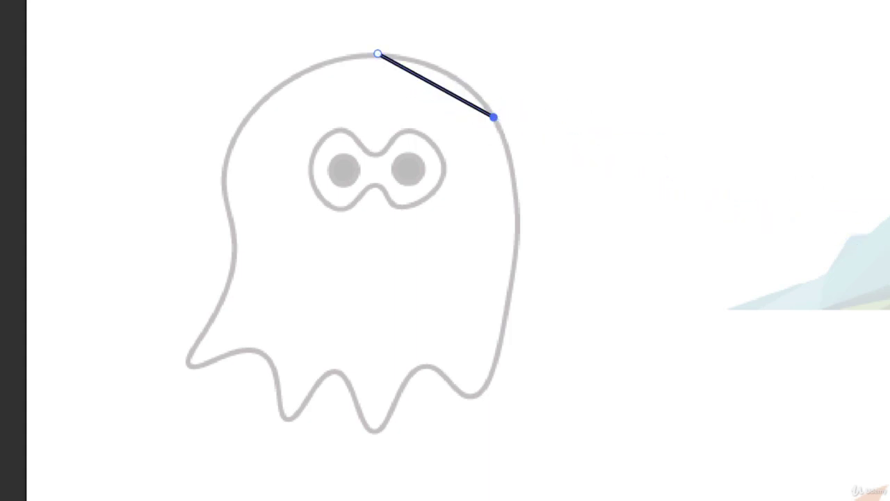
pyautogui.click(493, 118)
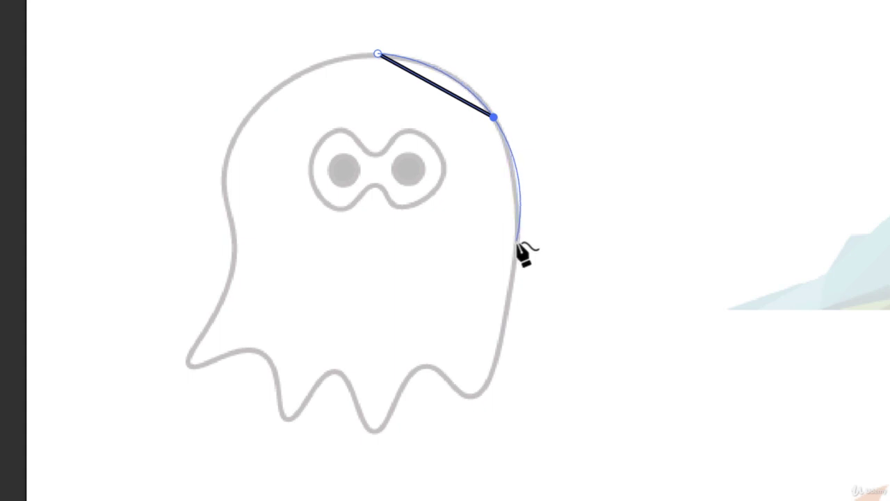
pyautogui.click(513, 169)
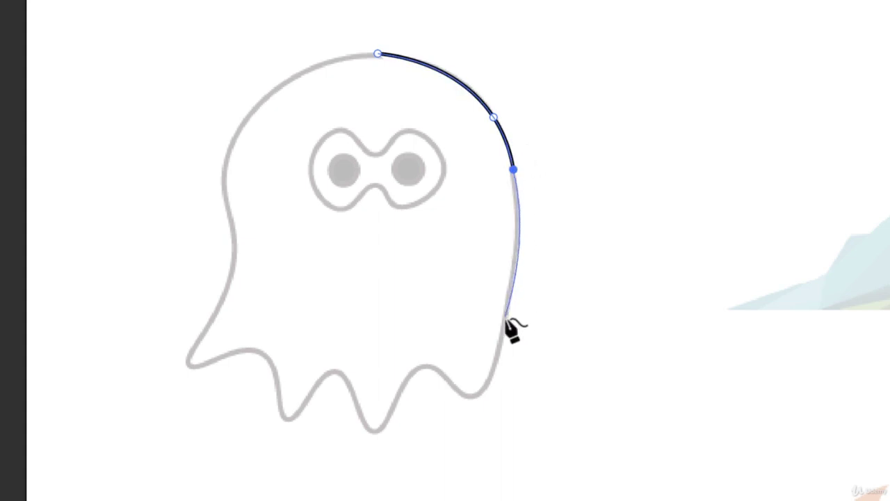
pyautogui.click(515, 257)
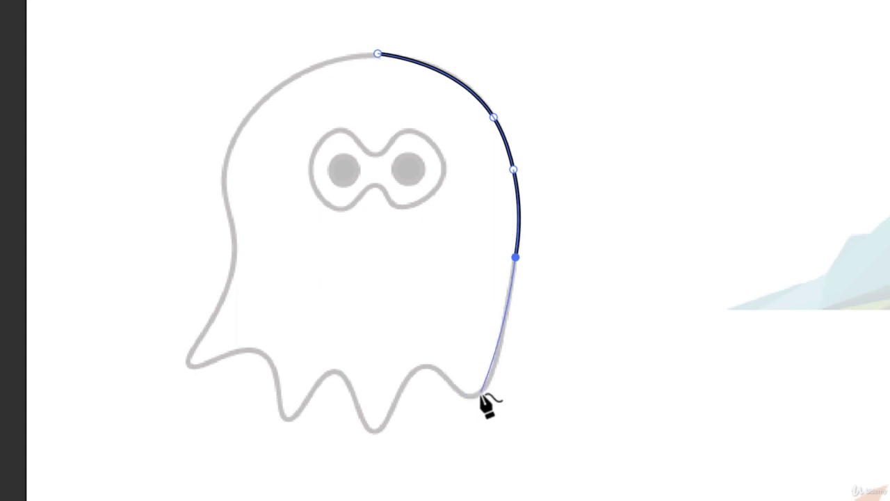
pyautogui.click(491, 372)
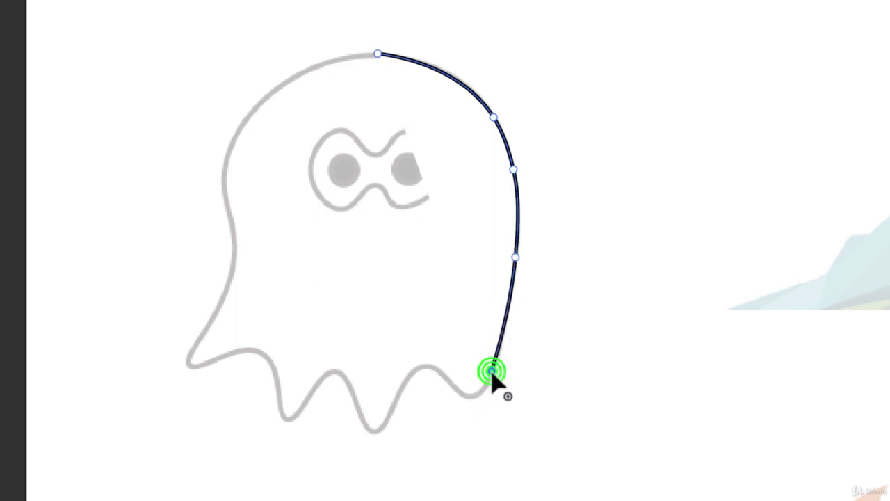
pyautogui.click(472, 396)
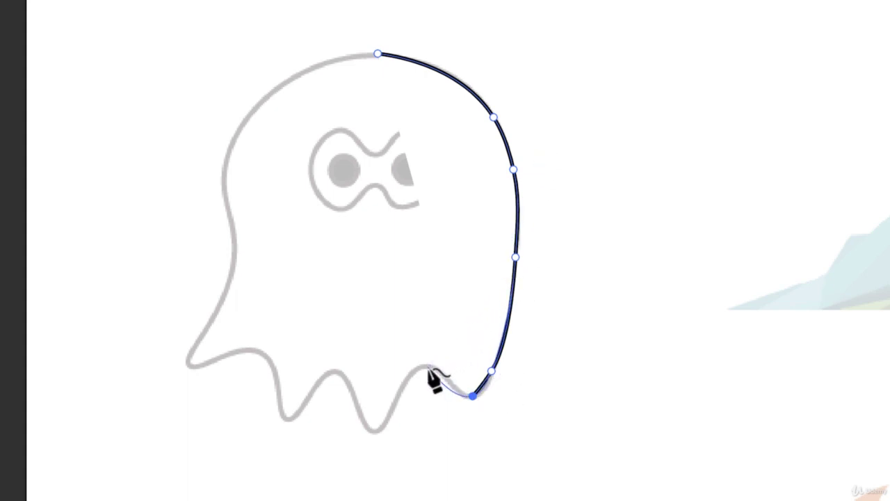
# Step: Continue the curved path along the ghost's wavy hem, placing points on each peak and dip up to the far-left tip
pyautogui.moveTo(427, 367); pyautogui.dragTo(889, 282)
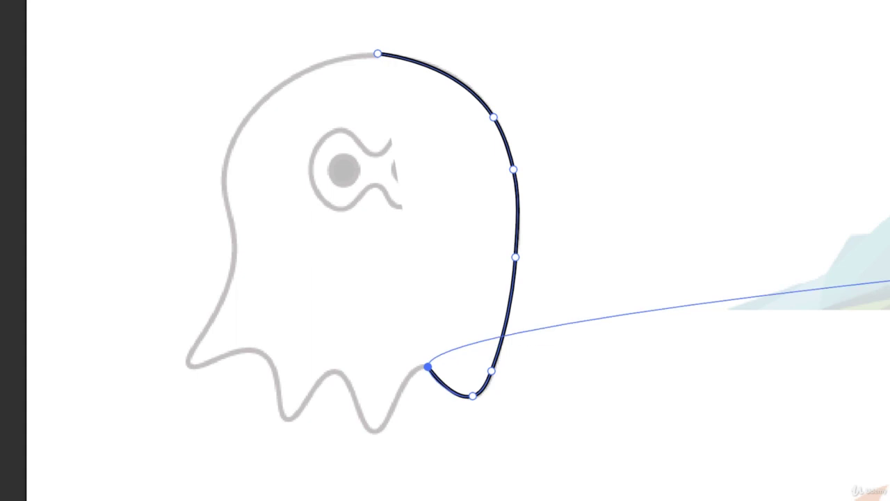
pyautogui.click(425, 367)
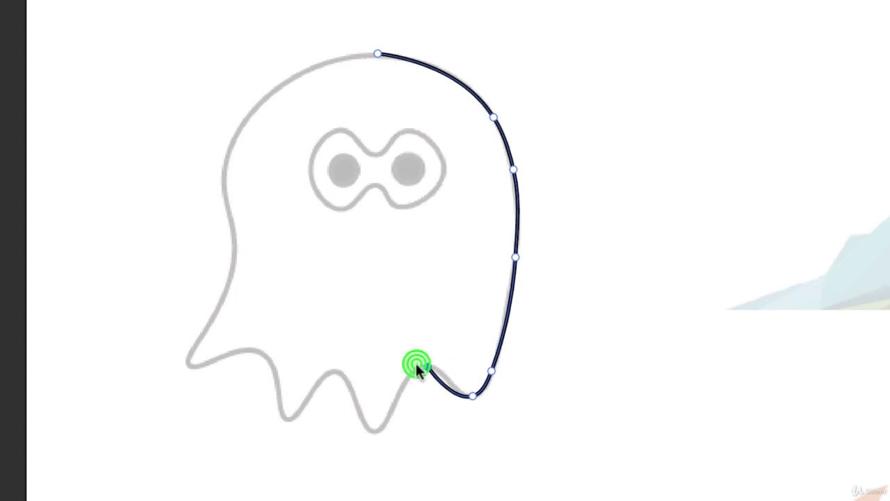
pyautogui.click(379, 427)
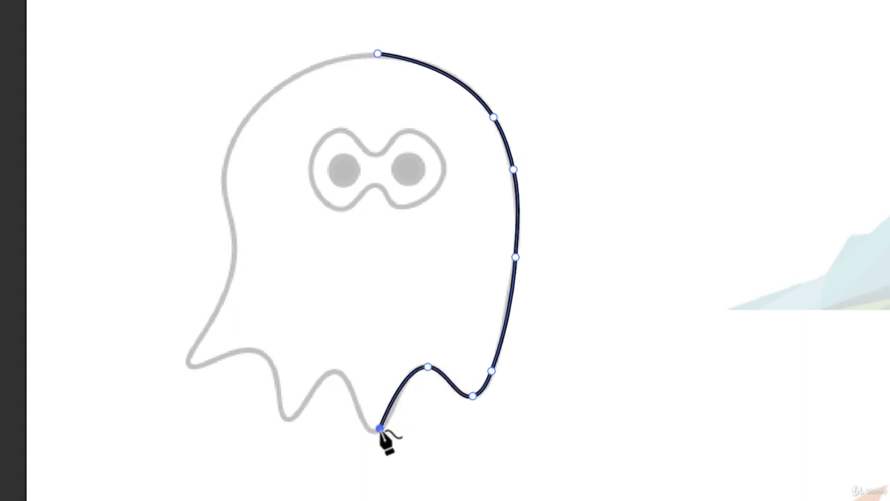
pyautogui.click(339, 372)
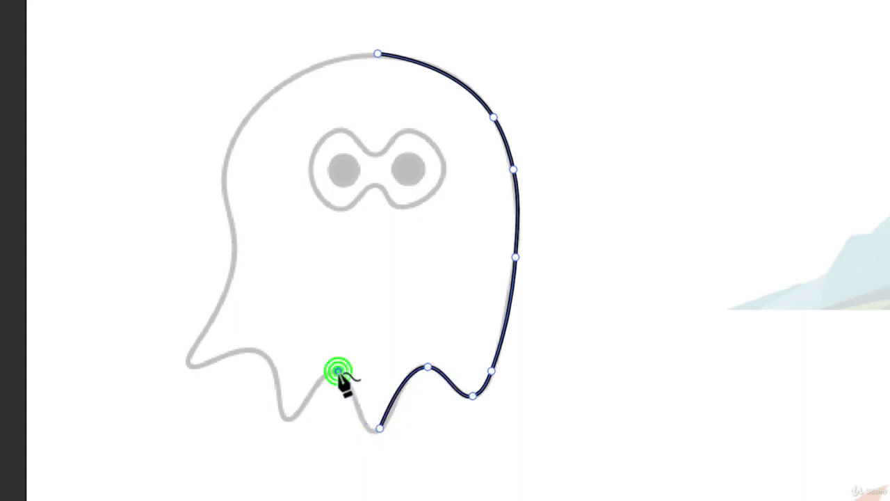
pyautogui.click(289, 416)
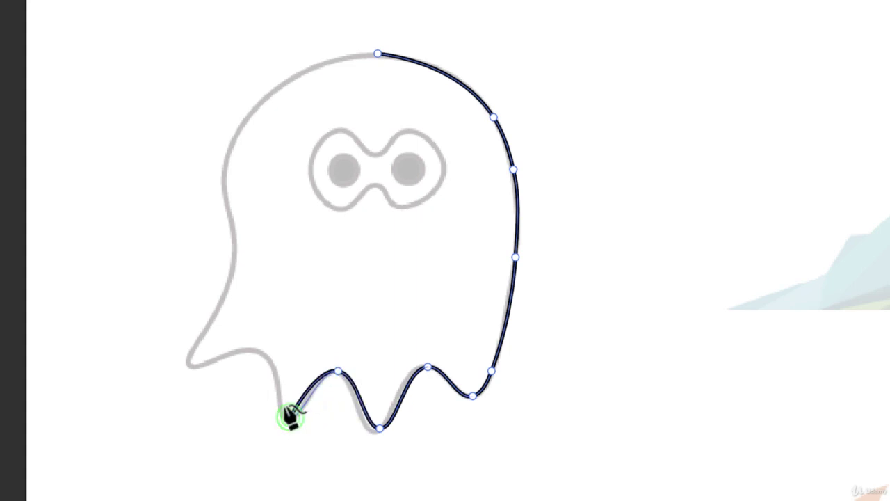
pyautogui.click(255, 350)
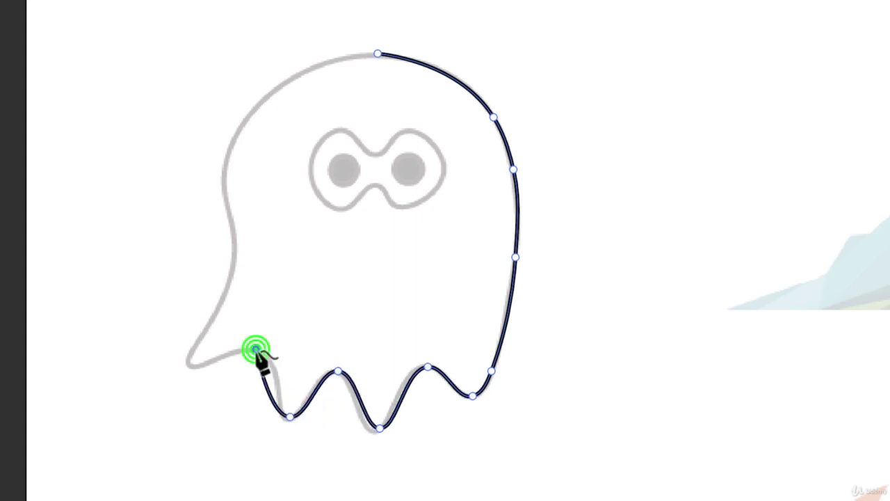
pyautogui.click(194, 365)
# Step: Trace the ghost's left side up around the head and close the path at the starting point
pyautogui.click(213, 315)
pyautogui.moveTo(235, 229); pyautogui.dragTo(261, 93)
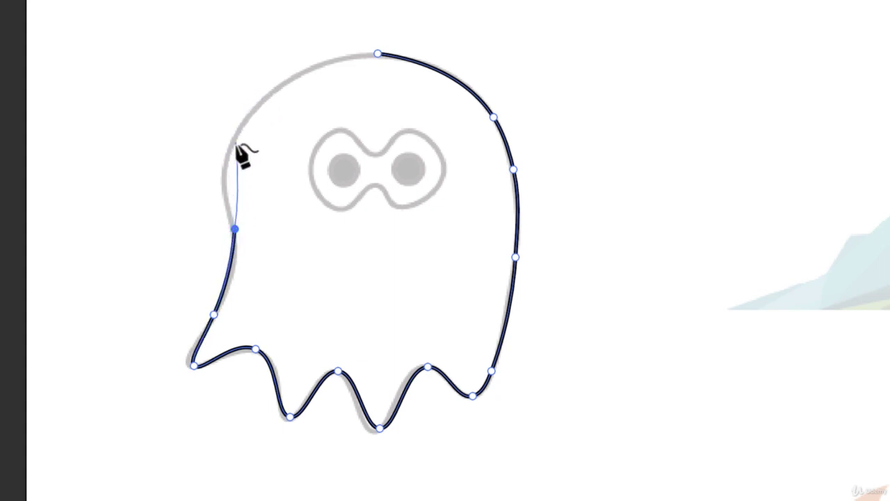
pyautogui.moveTo(231, 144); pyautogui.dragTo(268, 99)
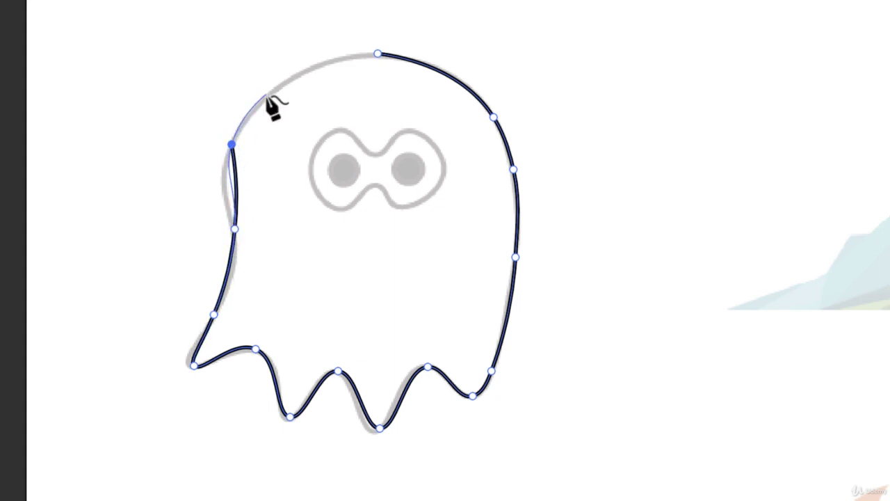
pyautogui.keyDown('alt'); pyautogui.click(231, 144); pyautogui.keyUp('alt')
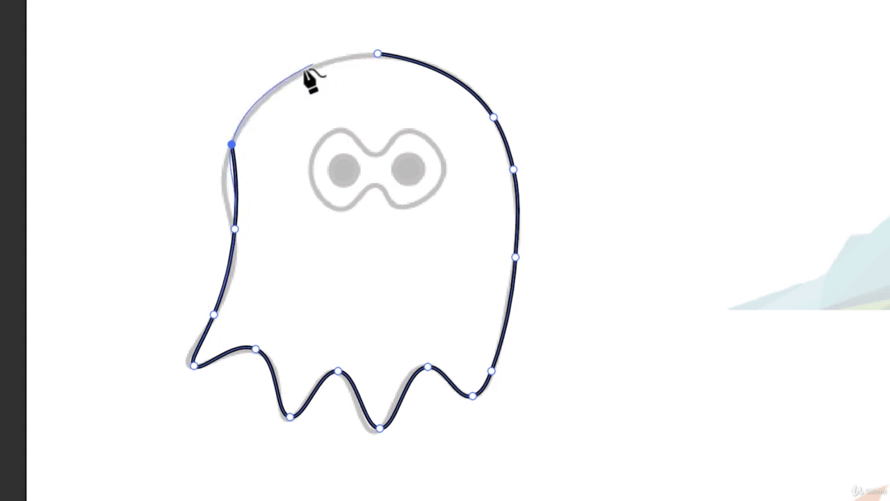
pyautogui.click(283, 83)
pyautogui.click(377, 56)
pyautogui.hotkey('ctrl', 'z')
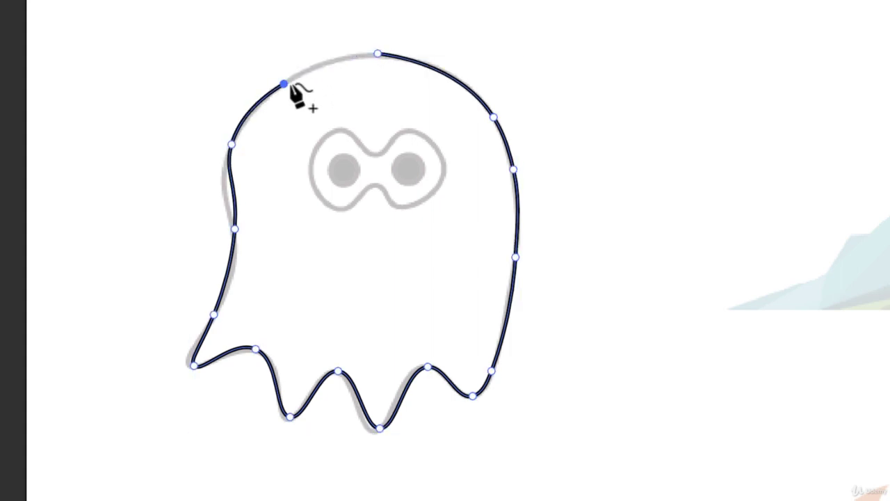
pyautogui.click(377, 55)
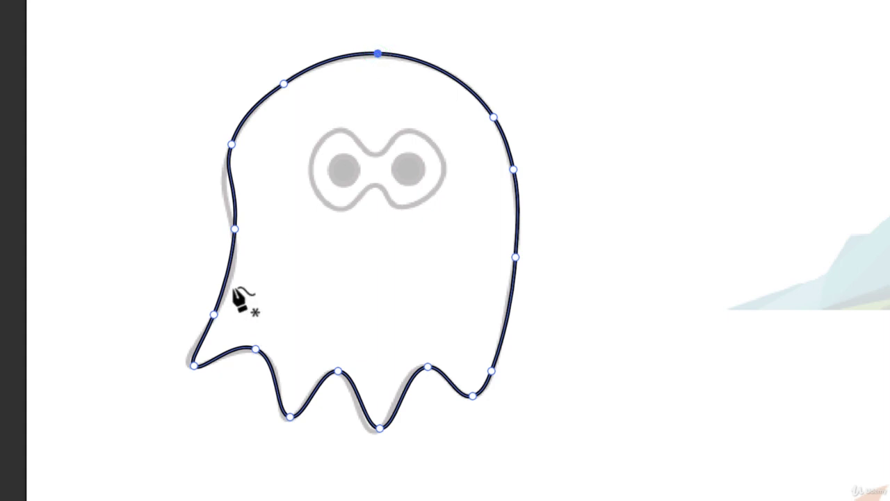
# Step: Reposition the two middle anchor points on the ghost's left side so the curve follows the template outline
pyautogui.press('a')
pyautogui.click(235, 229)
pyautogui.moveTo(235, 229); pyautogui.dragTo(234, 241)
pyautogui.press('p')
pyautogui.press('a')
pyautogui.moveTo(231, 144); pyautogui.dragTo(224, 179)
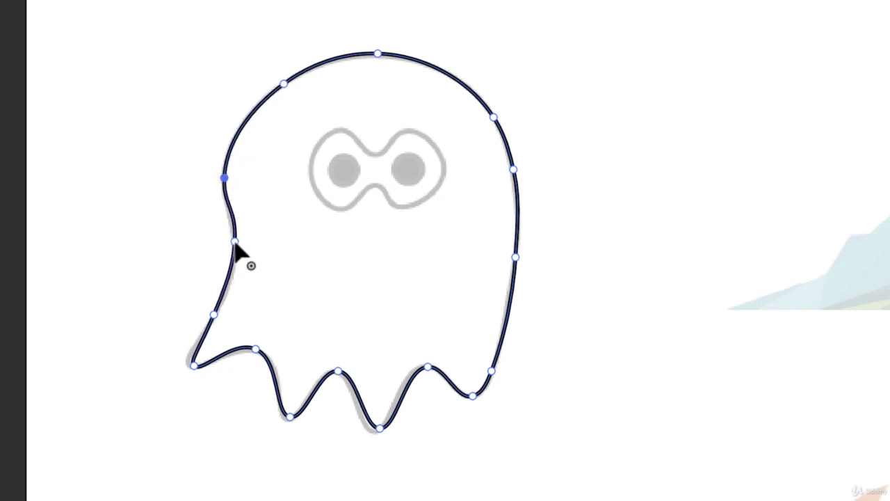
pyautogui.moveTo(235, 242); pyautogui.dragTo(234, 255)
# Step: Reposition the hem's far-left tip, the first peak and the middle dip so the wavy hem follows the template
pyautogui.press('p')
pyautogui.moveTo(193, 365); pyautogui.dragTo(189, 365)
pyautogui.moveTo(255, 349); pyautogui.dragTo(262, 353)
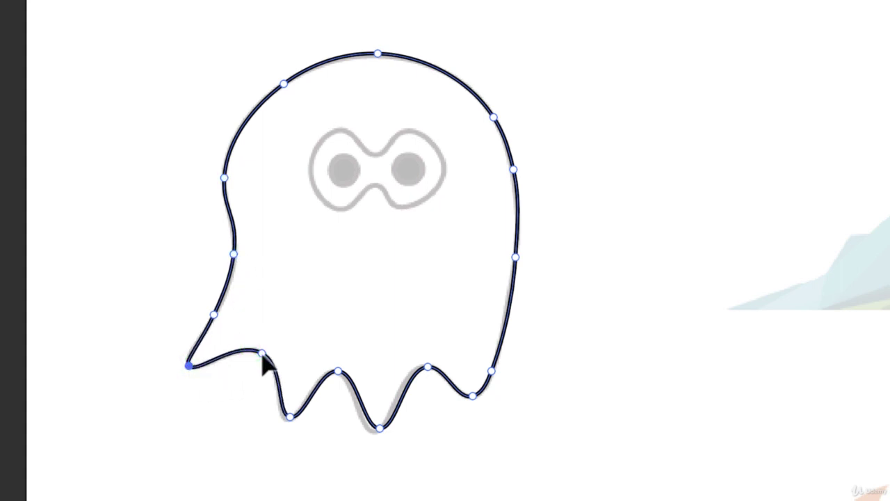
pyautogui.click(289, 416)
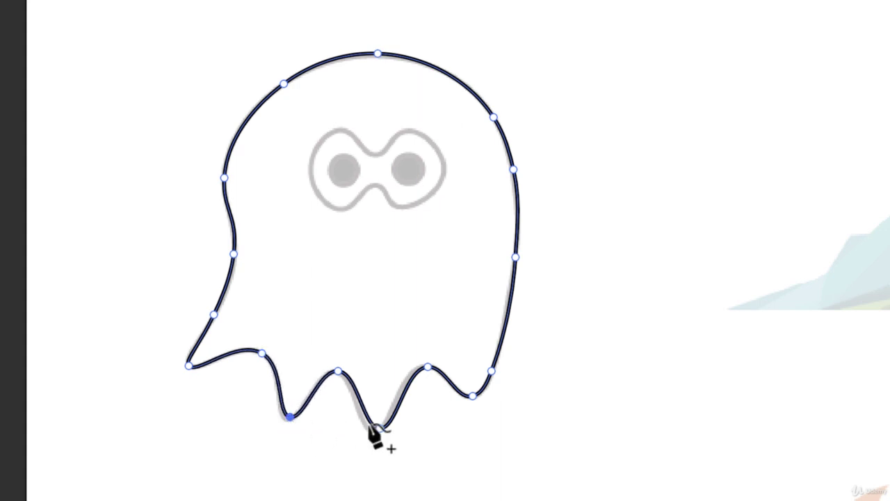
pyautogui.moveTo(379, 427); pyautogui.dragTo(371, 429)
pyautogui.click(371, 430)
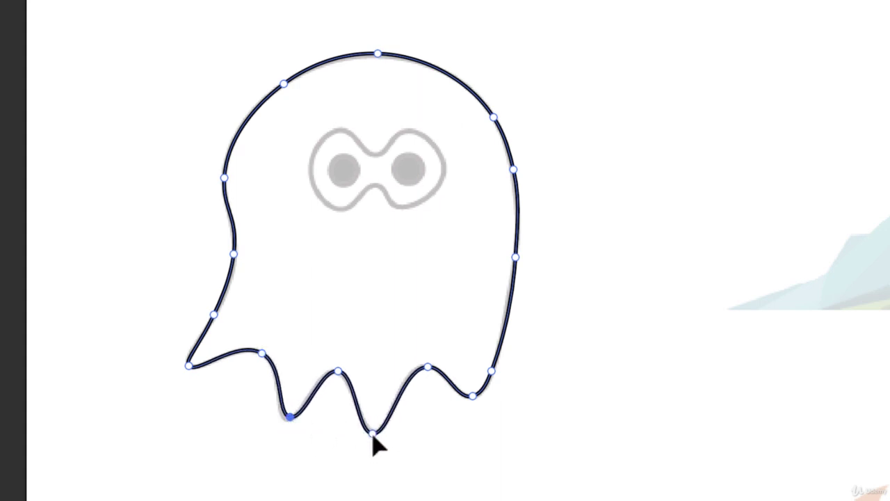
# Step: Move the lowest right-side anchor point up along the outline, and try an extra anchor on the head's upper-left curve before removing it
pyautogui.moveTo(491, 371); pyautogui.dragTo(502, 342)
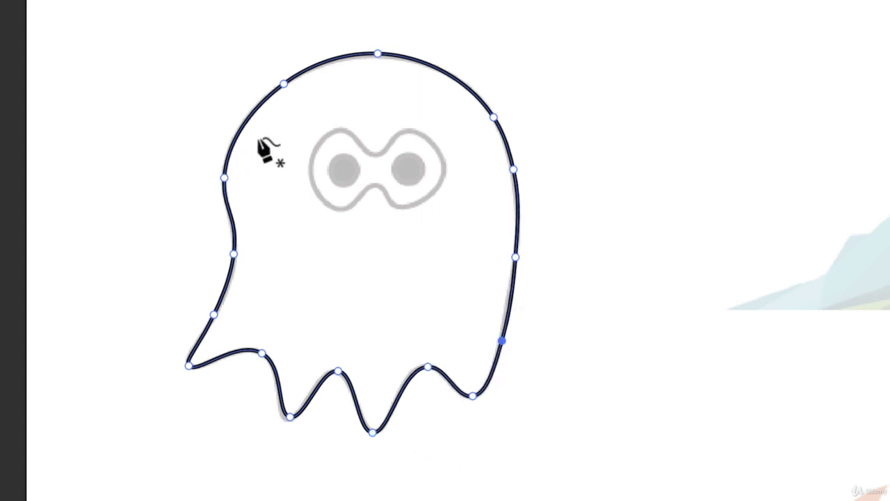
pyautogui.moveTo(247, 120)
pyautogui.mouseDown()
pyautogui.moveTo(227, 105)
pyautogui.moveTo(285, 144)
pyautogui.moveTo(230, 111)
pyautogui.moveTo(219, 91)
pyautogui.moveTo(246, 124)
pyautogui.moveTo(214, 108)
pyautogui.moveTo(246, 132)
pyautogui.moveTo(244, 125)
pyautogui.mouseUp()
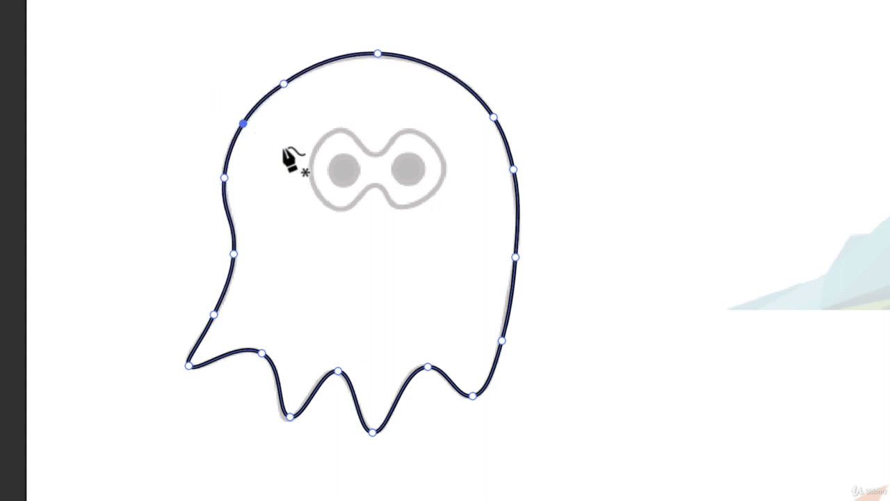
pyautogui.click(242, 124)
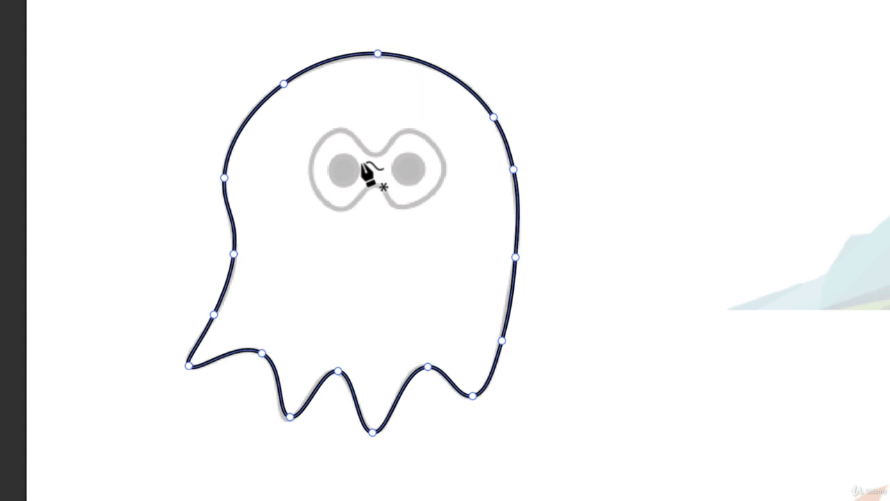
# Step: Trace the left half of the ghost's eye mask, from the lower middle notch around the left lobe to the upper middle notch
pyautogui.press('super+plus')
pyautogui.press('super+plus')
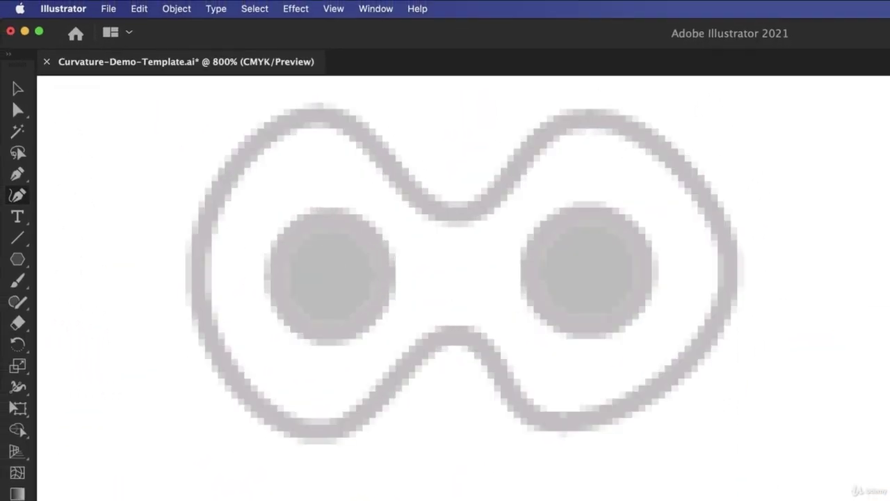
pyautogui.click(457, 334)
pyautogui.click(324, 427)
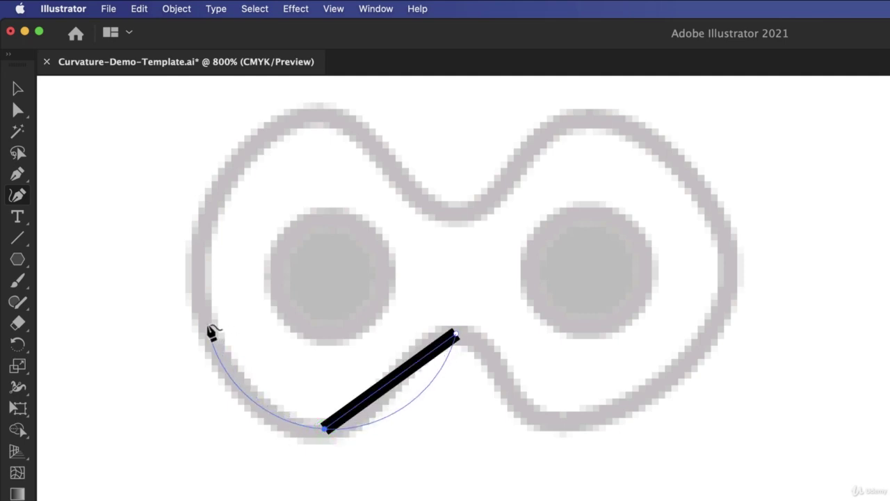
pyautogui.click(202, 313)
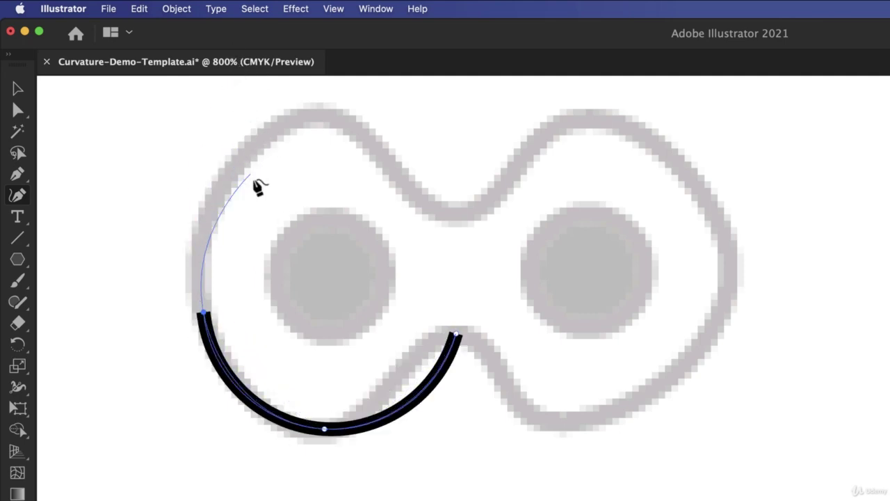
pyautogui.click(228, 179)
pyautogui.click(318, 115)
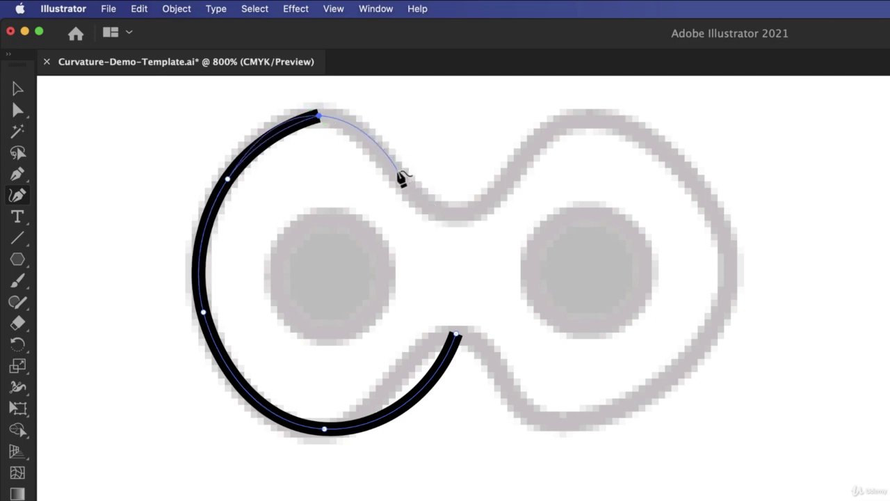
pyautogui.click(448, 209)
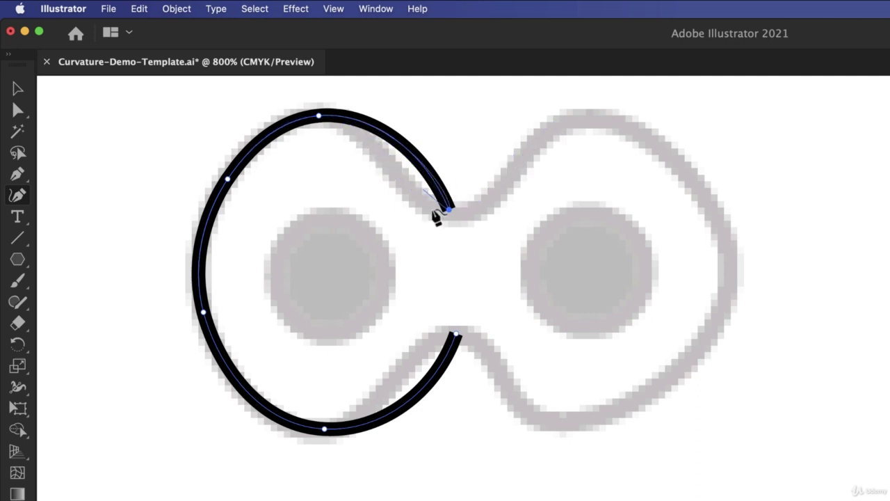
# Step: Trace the right half of the eye mask, close the path at its starting point, and nudge the lower-right lobe's anchor toward the template
pyautogui.click(571, 118)
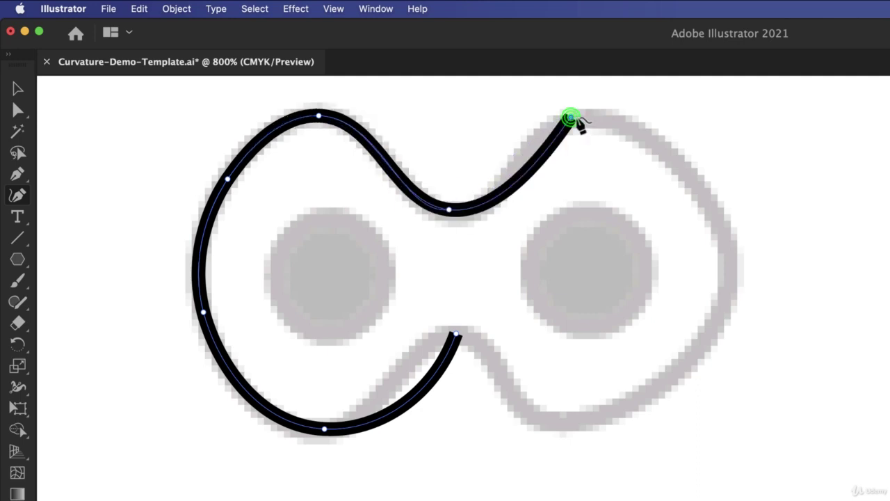
pyautogui.click(711, 206)
pyautogui.click(728, 286)
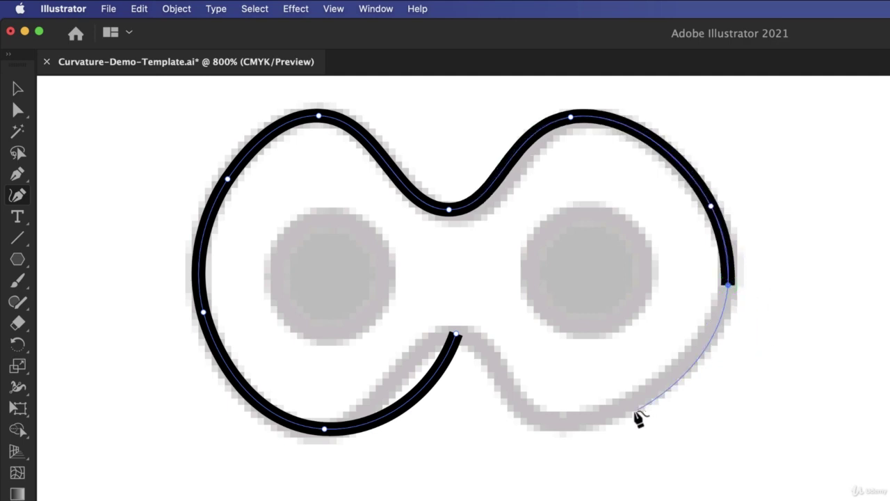
pyautogui.click(612, 412)
pyautogui.click(519, 405)
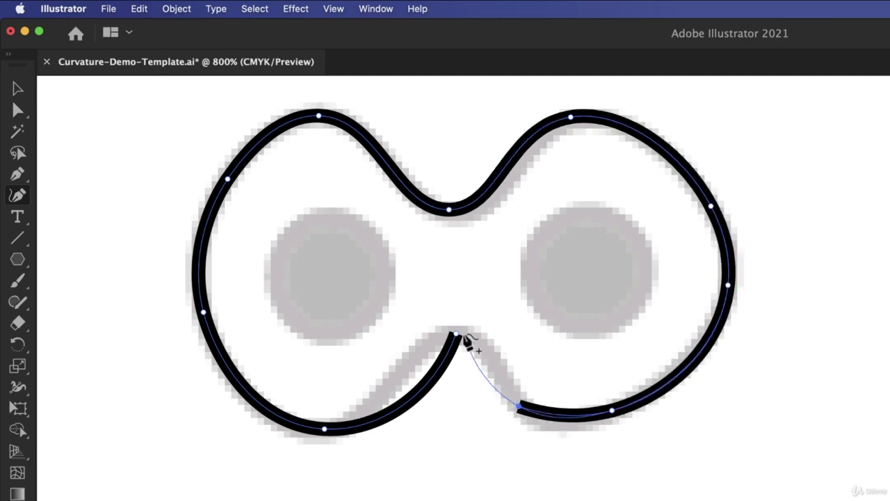
pyautogui.click(454, 334)
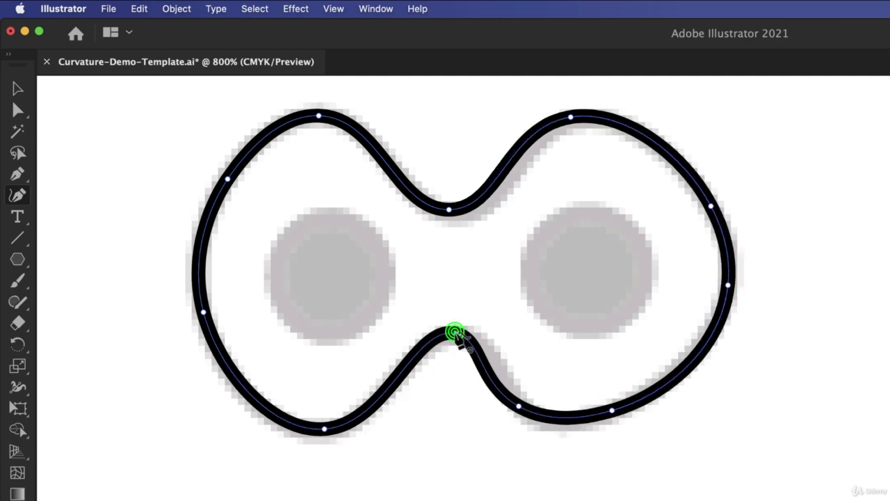
pyautogui.moveTo(517, 406); pyautogui.dragTo(526, 410)
pyautogui.click(526, 411)
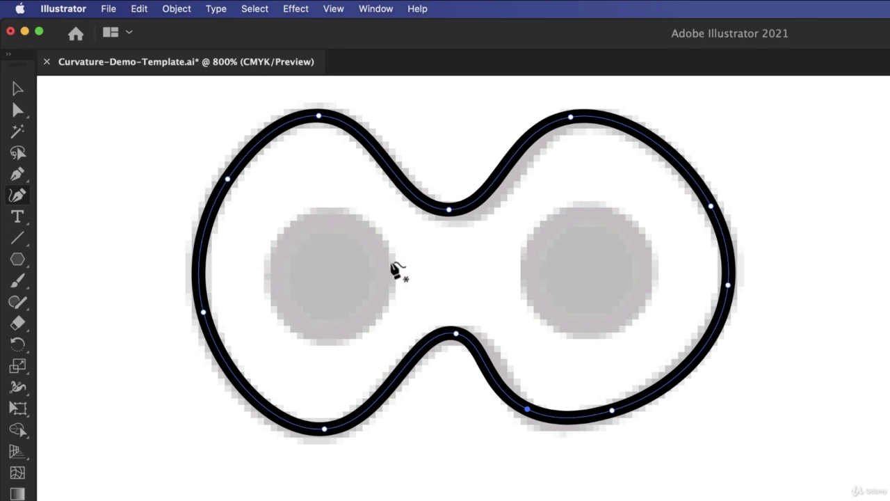
# Step: Trace the left pupil as a closed circle with four points, and place the starting point at the top of the right pupil
pyautogui.click(325, 209)
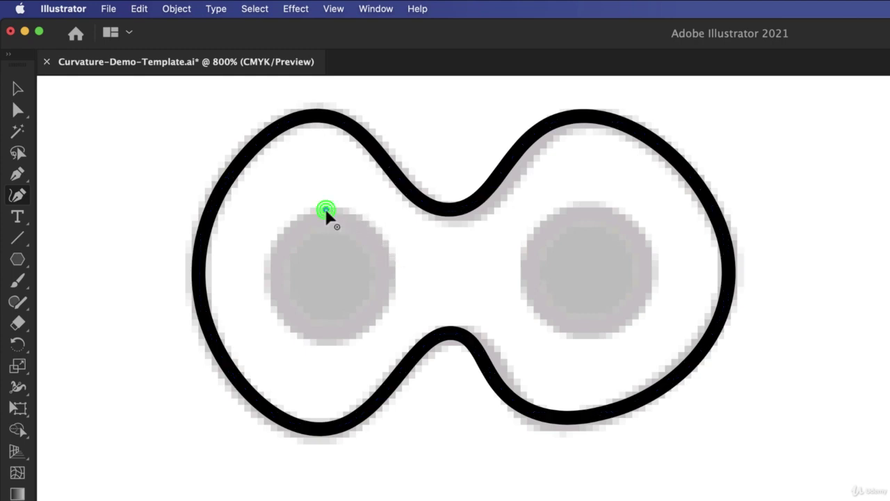
pyautogui.click(387, 266)
pyautogui.click(334, 336)
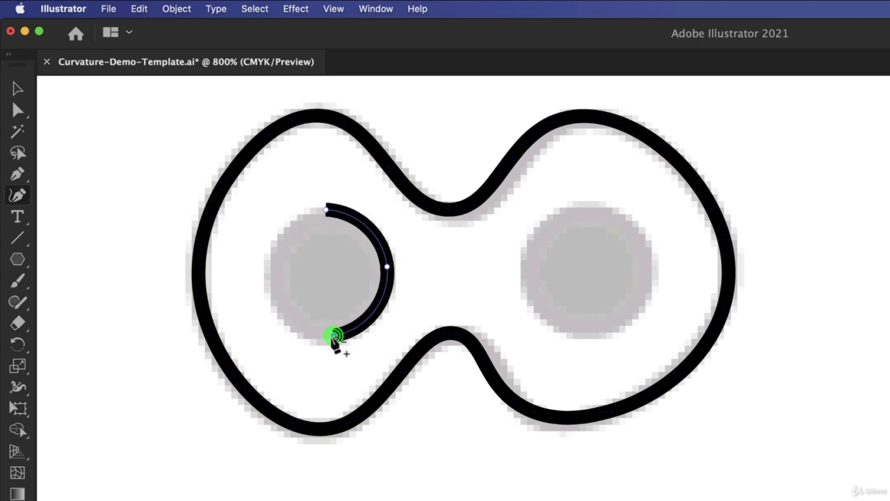
pyautogui.click(269, 275)
pyautogui.click(326, 210)
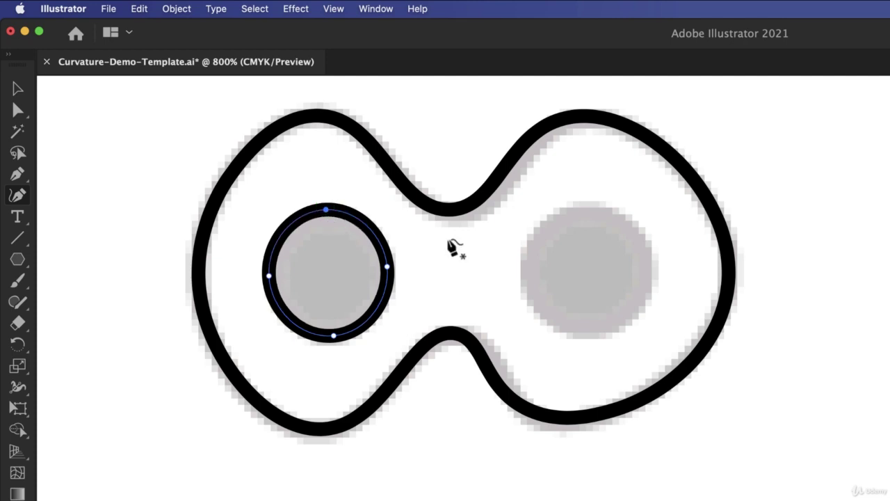
pyautogui.click(581, 207)
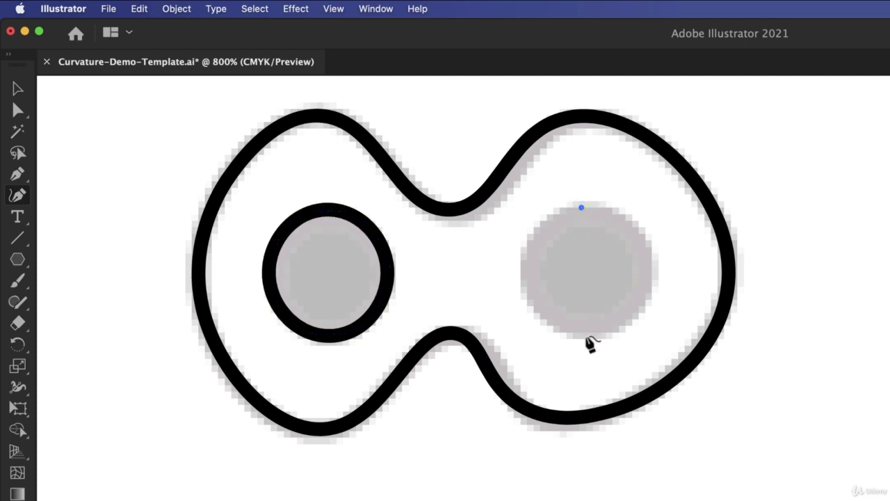
pyautogui.click(588, 332)
pyautogui.press('BackSpace')
pyautogui.click(641, 261)
pyautogui.click(589, 327)
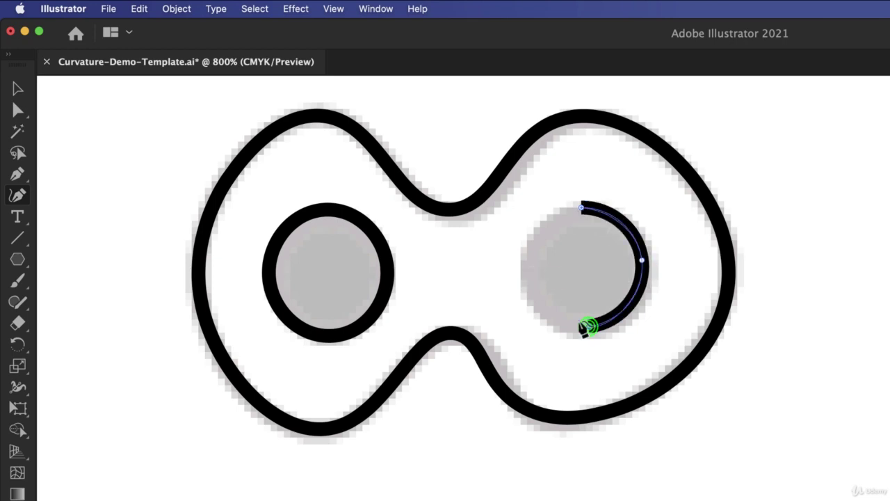
pyautogui.click(531, 275)
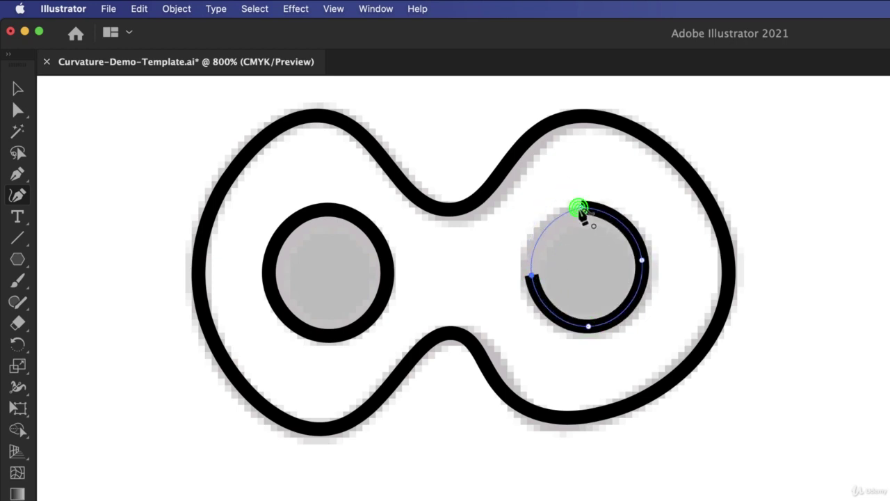
pyautogui.click(579, 207)
pyautogui.press('super+z')
pyautogui.press('super+z')
pyautogui.press('super+z')
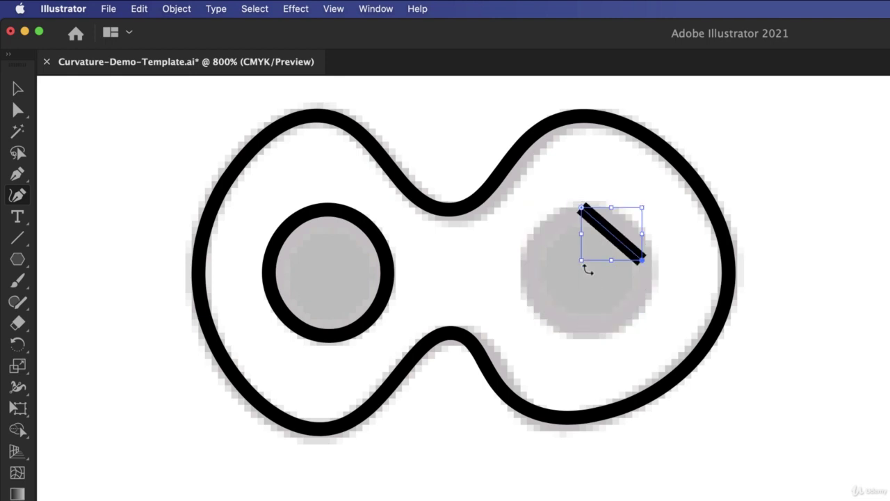
pyautogui.press('super+z')
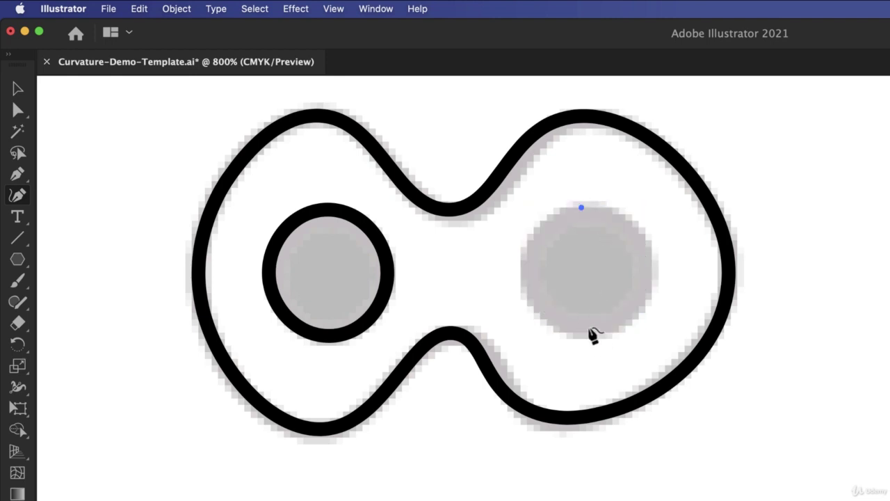
# Step: Close the right pupil's path through its bottom and left points, add a point pulled out to its right edge, and lower the top point slightly
pyautogui.click(588, 325)
pyautogui.click(529, 271)
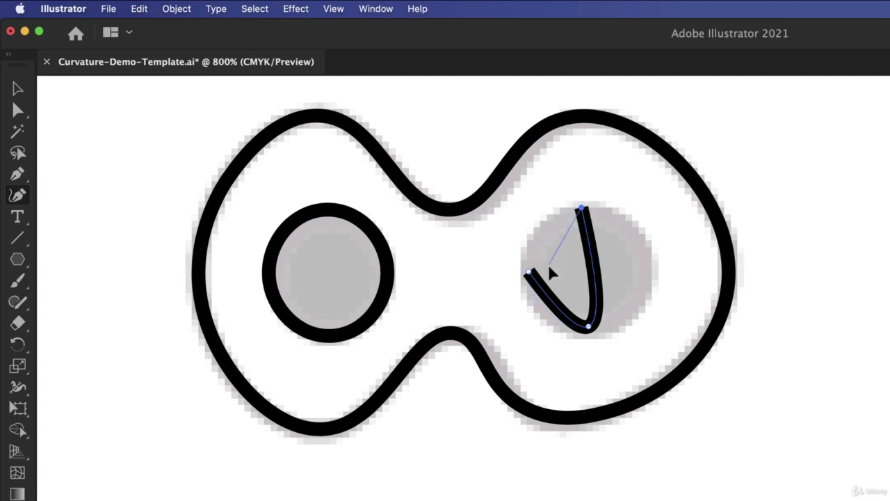
pyautogui.click(582, 207)
pyautogui.click(595, 267)
pyautogui.moveTo(595, 267); pyautogui.dragTo(648, 275)
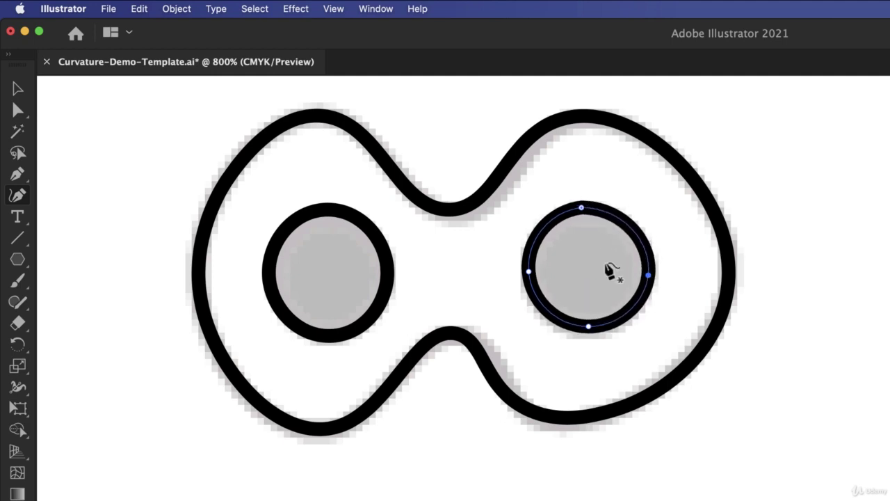
pyautogui.moveTo(582, 205); pyautogui.dragTo(580, 213)
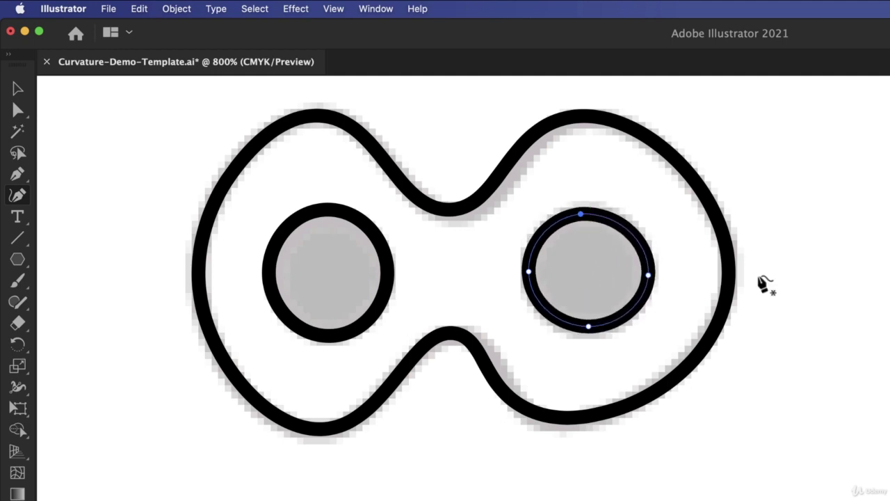
# Step: Bring the mountain template beside the ghost into view
pyautogui.scroll(-3, 602, 304)
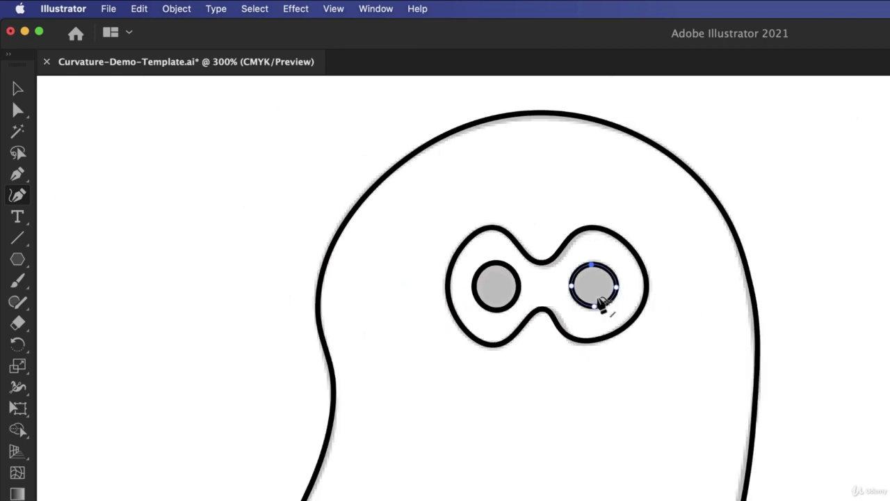
pyautogui.moveTo(887, 334); pyautogui.dragTo(692, 324)
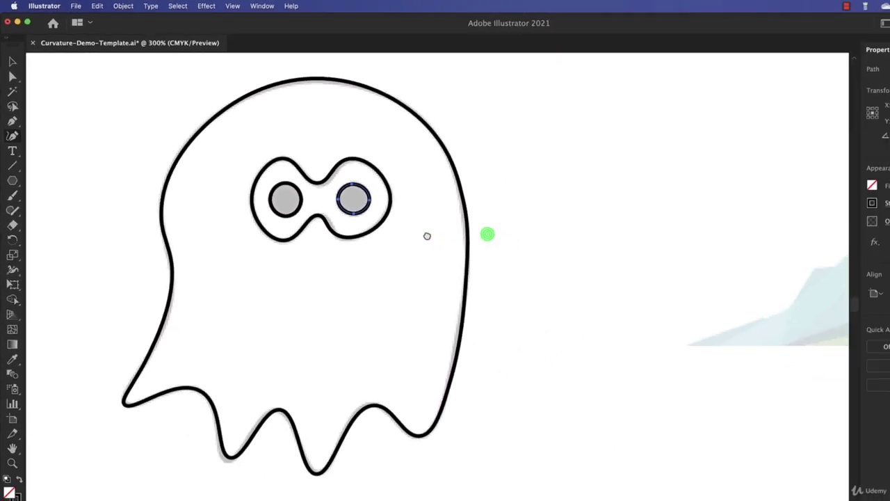
pyautogui.moveTo(424, 195); pyautogui.dragTo(316, 206)
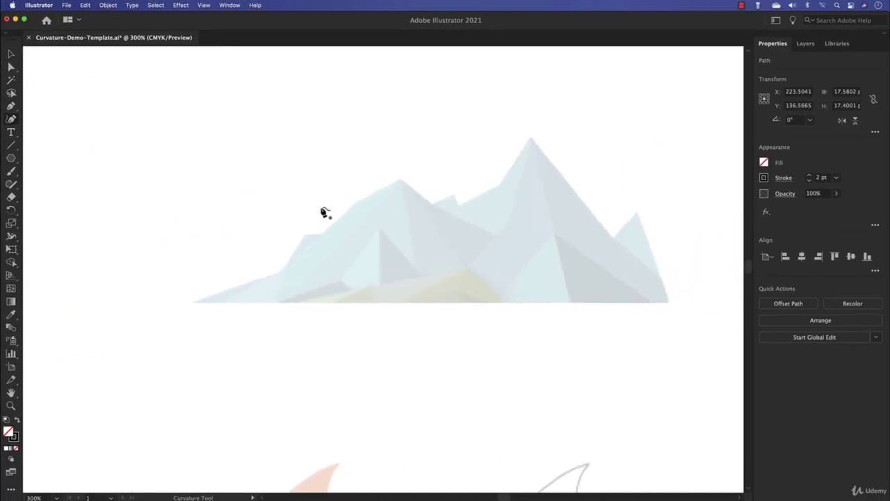
pyautogui.click(194, 301)
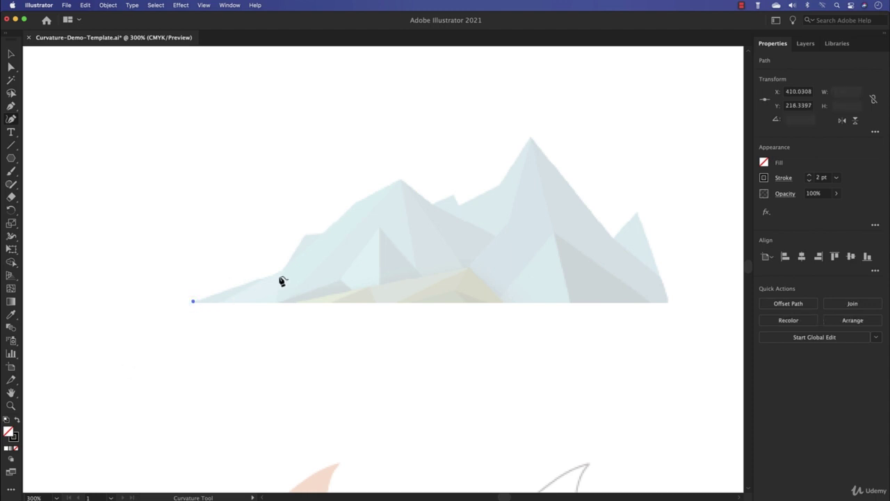
pyautogui.click(304, 235)
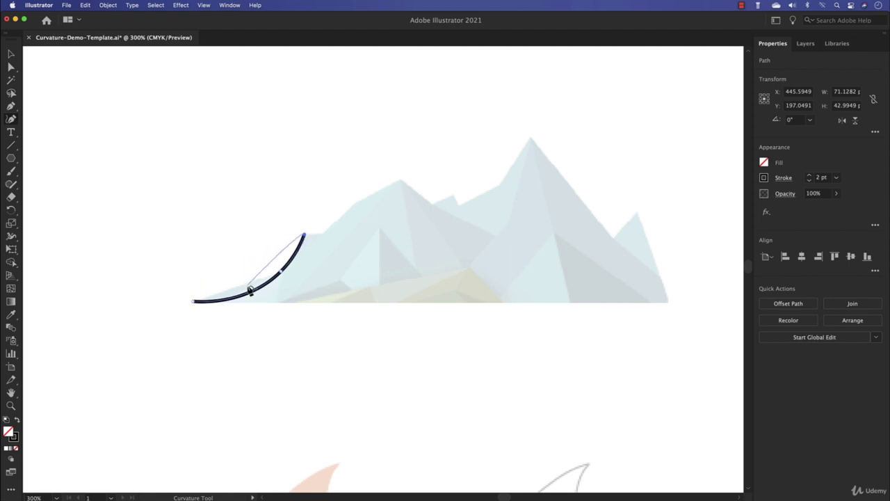
pyautogui.press('super+z')
pyautogui.press('super+z')
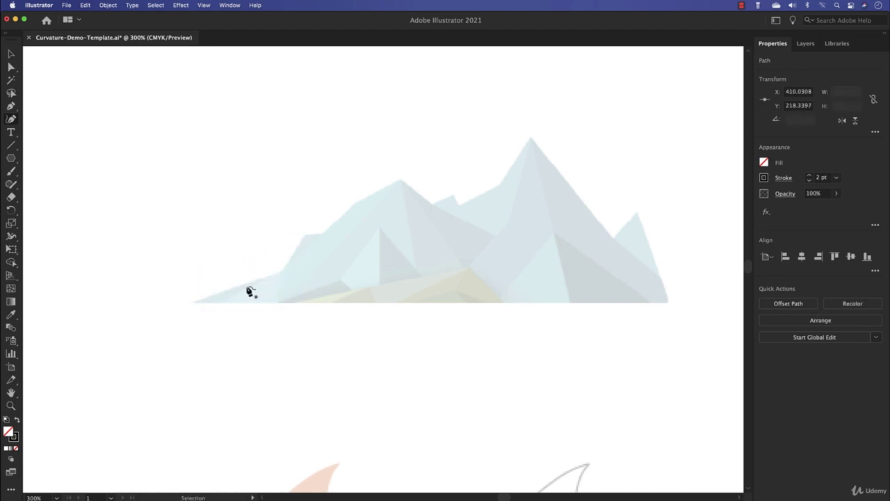
# Step: Trace the mountain's left slope with straight corner-point segments, from its lower-left tip up to the first main peak
pyautogui.click(194, 301)
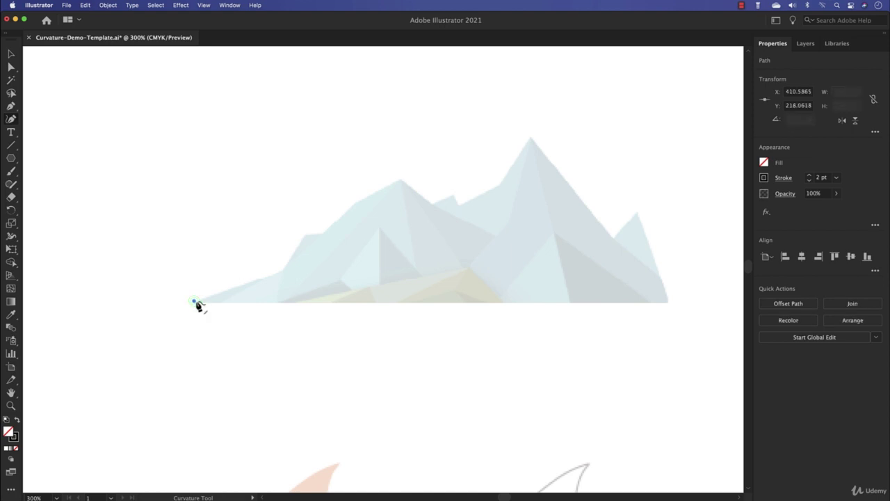
pyautogui.click(282, 271)
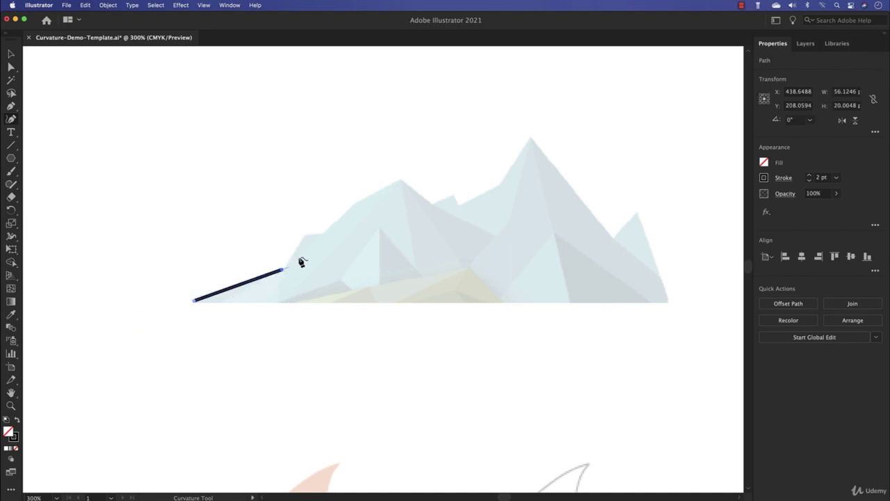
pyautogui.click(304, 236)
pyautogui.click(321, 234)
pyautogui.click(354, 203)
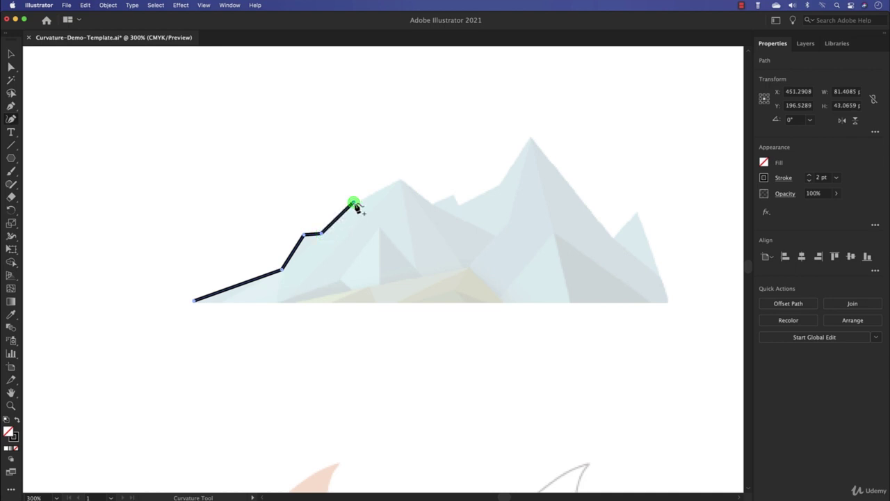
pyautogui.click(400, 180)
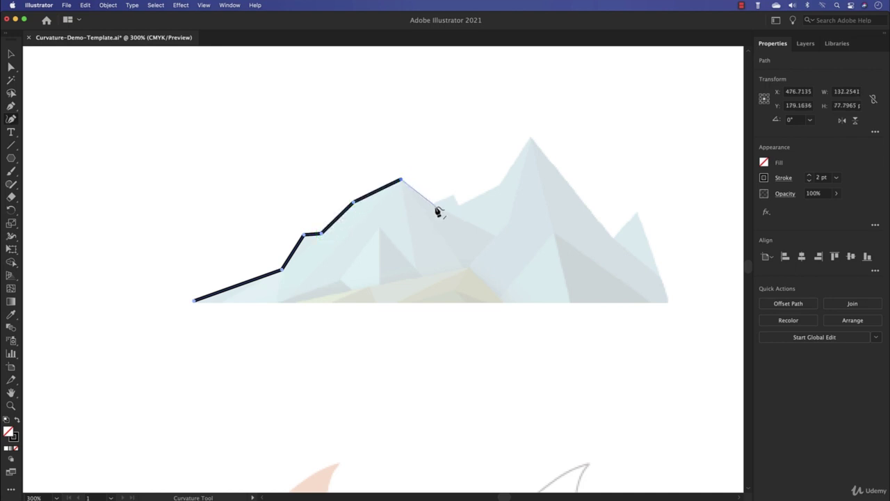
# Step: Continue the mountain outline from the first peak through the small notch and shoulder to the highest summit
pyautogui.click(429, 202)
pyautogui.click(453, 196)
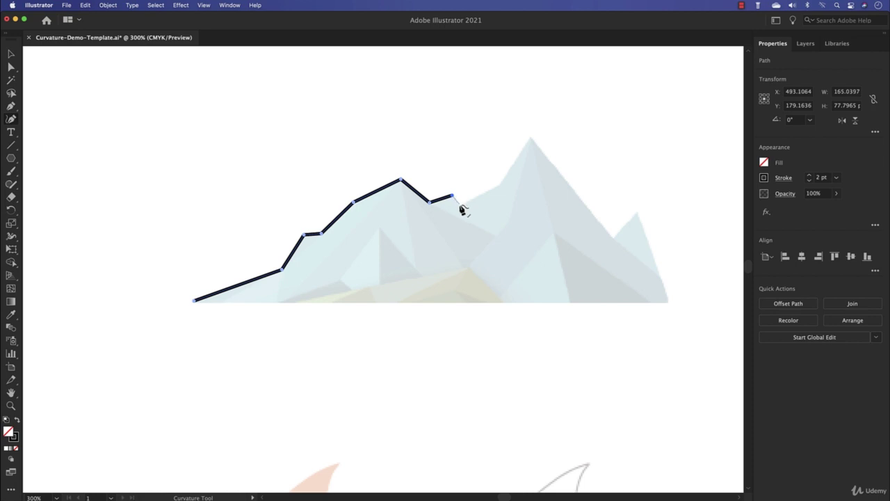
pyautogui.click(458, 203)
pyautogui.click(500, 184)
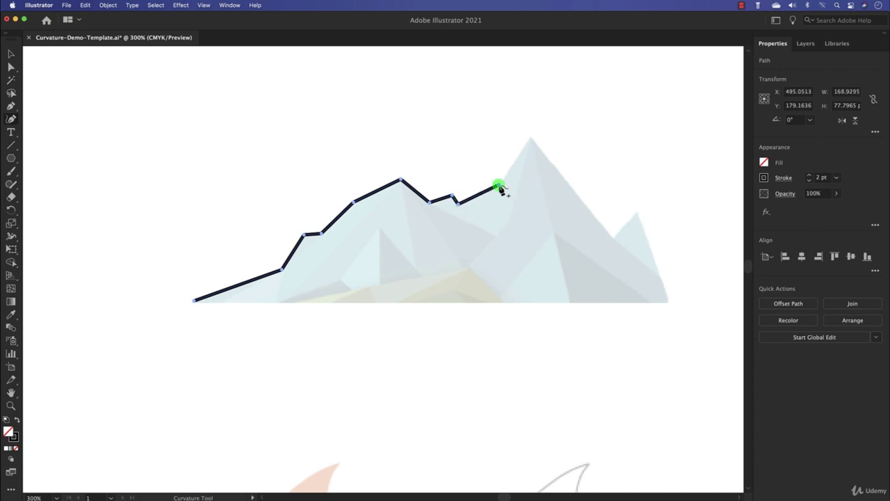
pyautogui.click(530, 138)
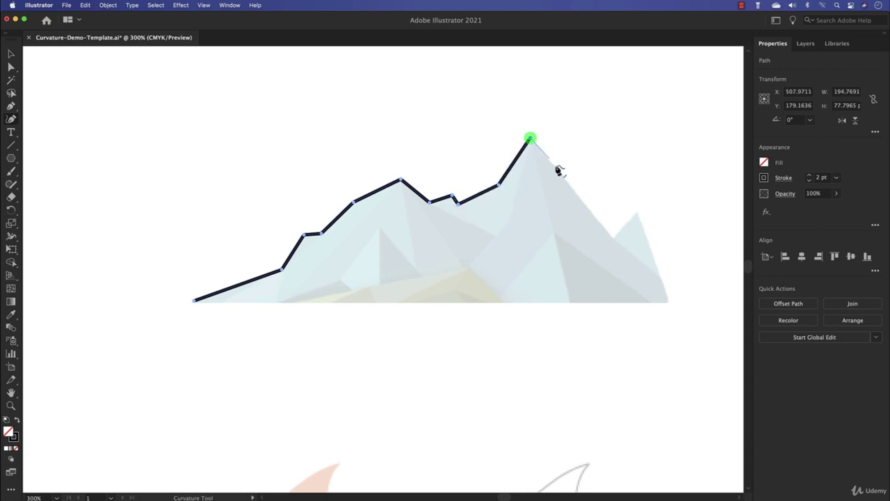
# Step: Trace the mountain's right side over the small right peak, and close the outline along the base with a corner at its starting point
pyautogui.click(611, 238)
pyautogui.click(637, 214)
pyautogui.click(667, 302)
pyautogui.click(193, 301)
pyautogui.doubleClick(192, 301)
pyautogui.click(194, 302)
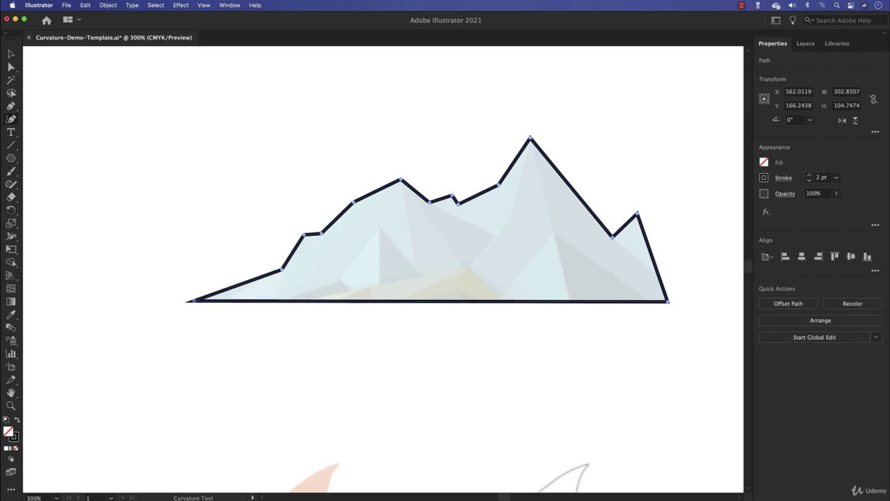
# Step: Give the mountain outline's stroke a round cap and round join corners
pyautogui.click(779, 179)
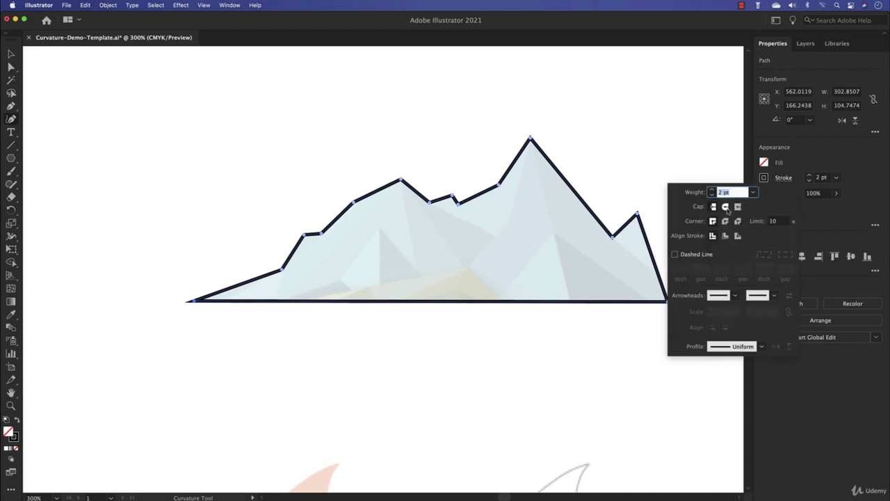
pyautogui.click(726, 207)
pyautogui.click(726, 221)
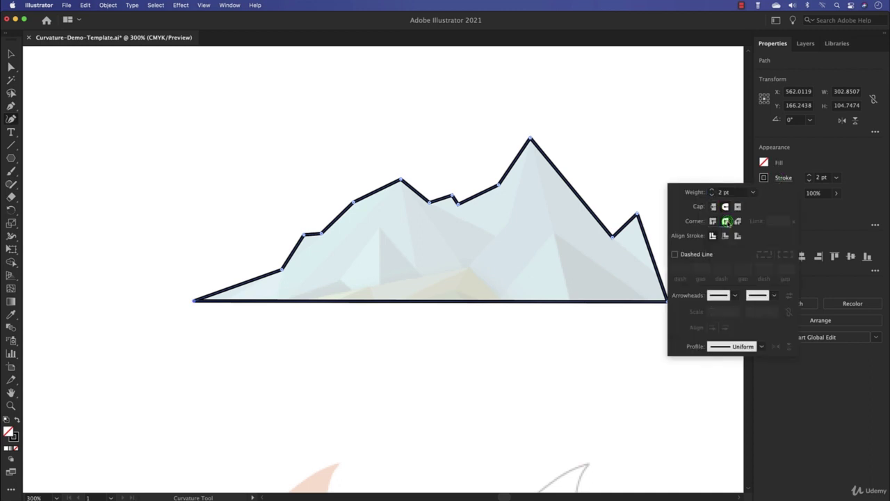
pyautogui.click(501, 321)
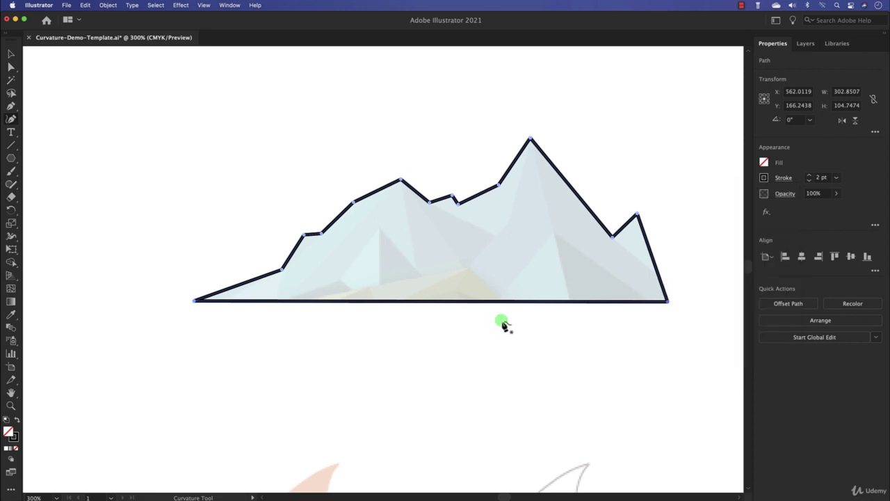
# Step: Draw a straight facet line from the highest summit to the base, moving its ends exactly onto the mountain outline
pyautogui.moveTo(499, 278); pyautogui.dragTo(476, 262)
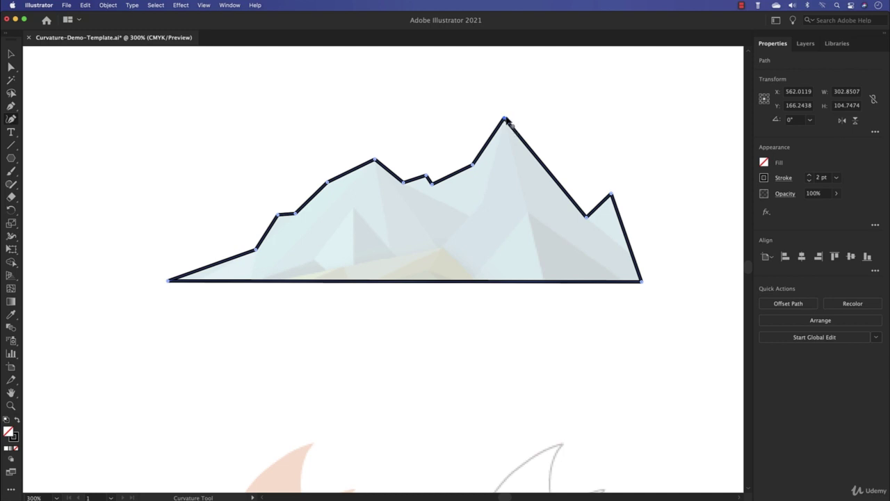
pyautogui.click(501, 109)
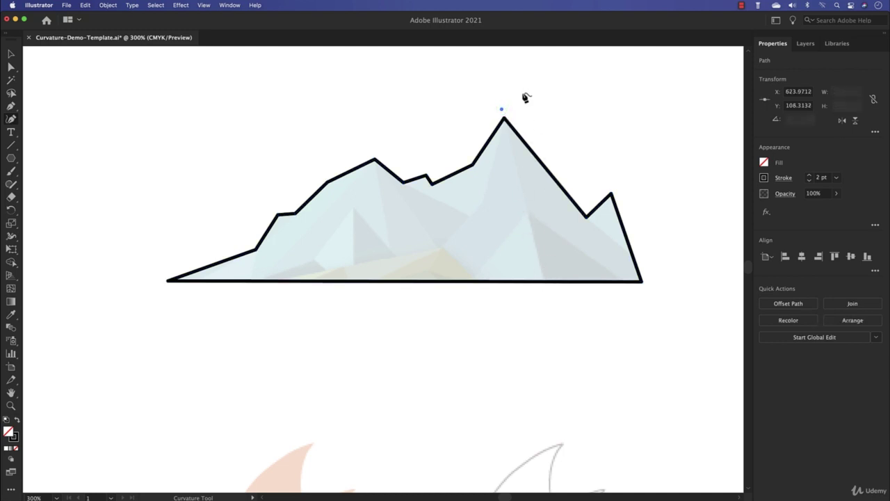
pyautogui.click(547, 296)
pyautogui.moveTo(545, 292); pyautogui.dragTo(543, 283)
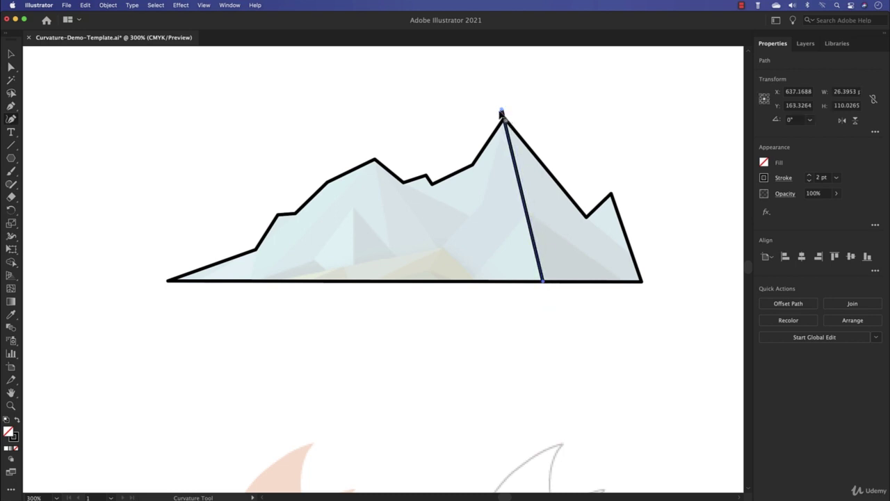
pyautogui.moveTo(502, 110); pyautogui.dragTo(504, 118)
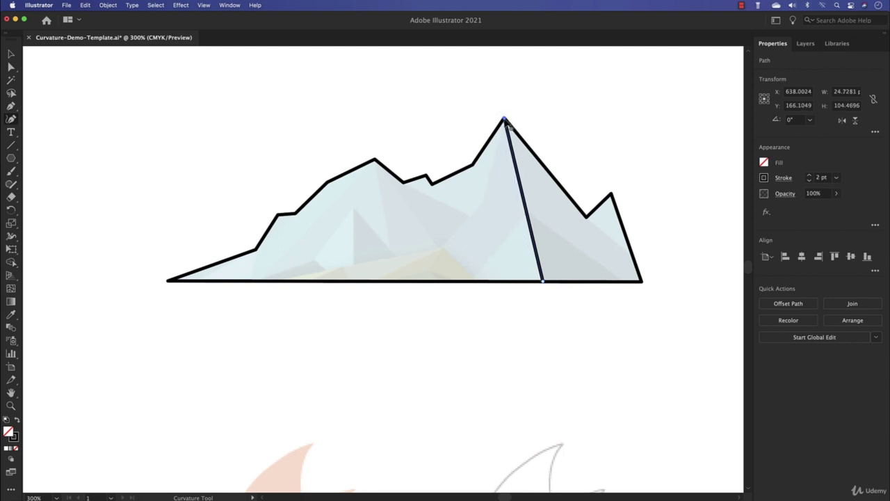
# Step: Extend the facet path from the summit down the left ridge, through the yellow foothill's peak, to the mountain's base
pyautogui.click(543, 282)
pyautogui.click(504, 118)
pyautogui.click(470, 217)
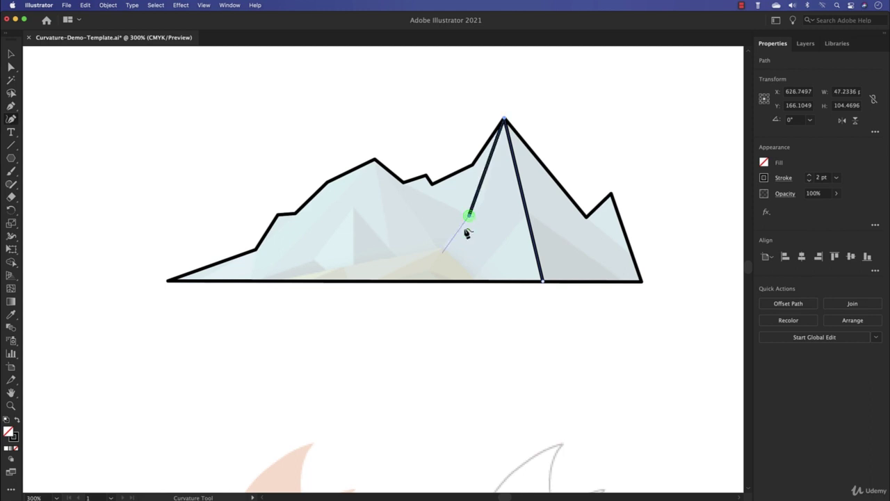
pyautogui.click(441, 247)
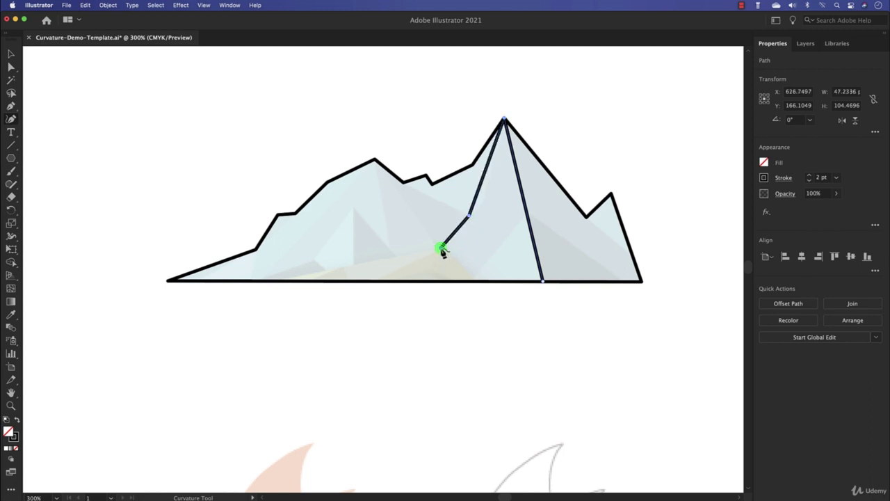
pyautogui.click(472, 281)
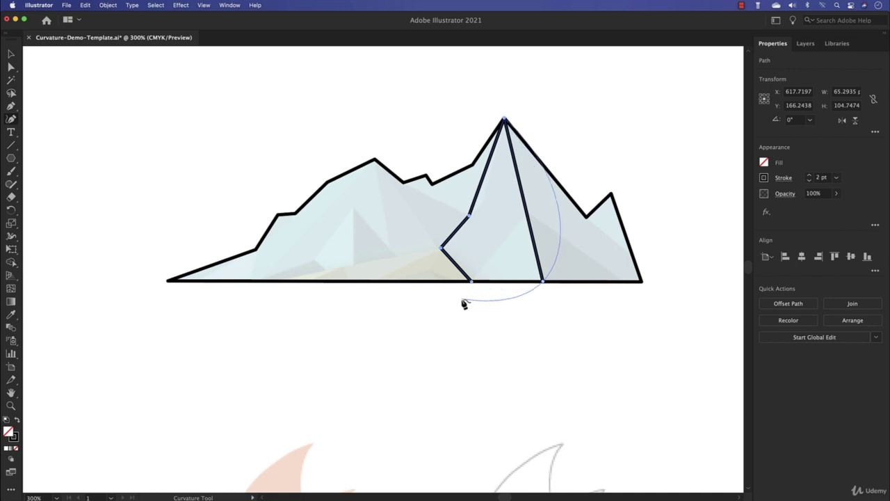
# Step: End the facet path and start the crowned mask's outline with a straight left side, up to the crown's outer left tip
pyautogui.scroll(-5, 431, 234)
pyautogui.moveTo(226, 274); pyautogui.dragTo(421, 234)
pyautogui.moveTo(360, 245); pyautogui.dragTo(476, 173)
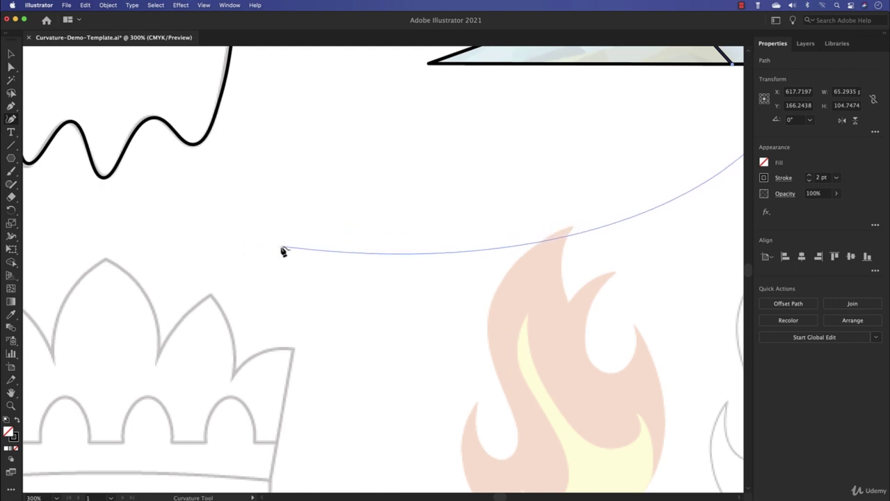
pyautogui.press('Escape')
pyautogui.moveTo(315, 289); pyautogui.dragTo(516, 199)
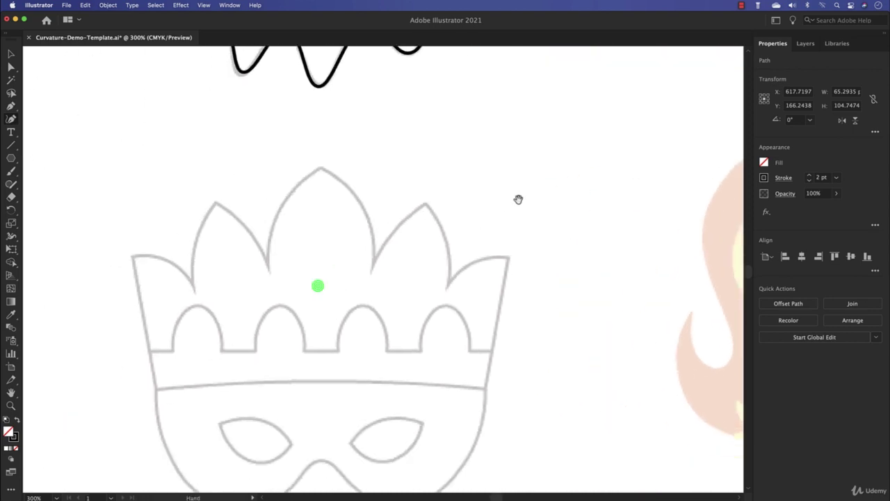
pyautogui.moveTo(391, 242); pyautogui.dragTo(512, 180)
pyautogui.moveTo(392, 238); pyautogui.dragTo(333, 228)
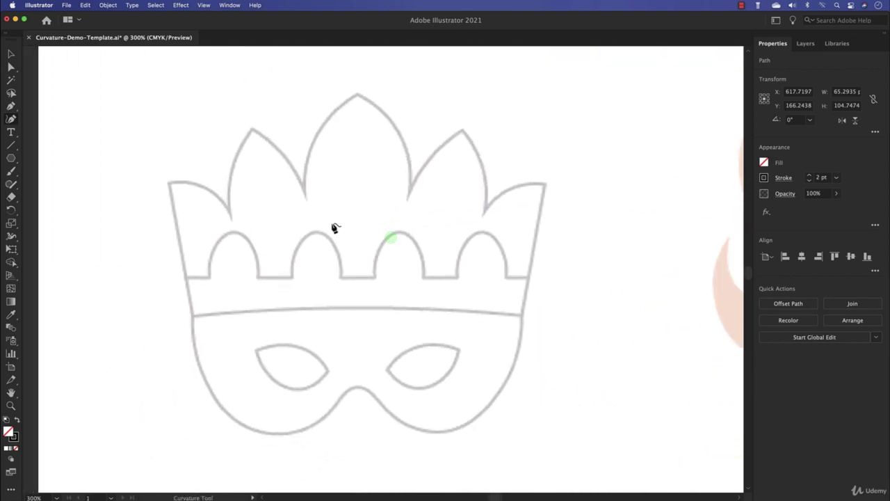
pyautogui.press('Escape')
pyautogui.click(192, 315)
pyautogui.click(169, 184)
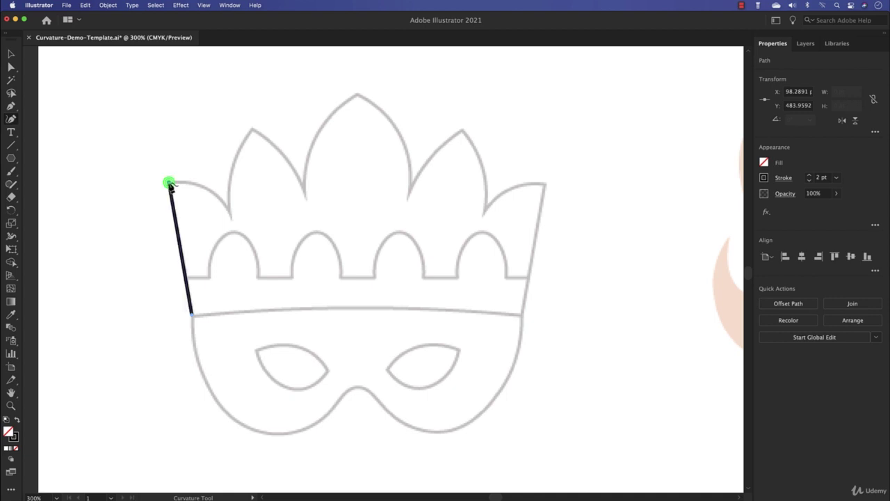
# Step: Try tracing the crown's top as a zigzag of straight corner-to-corner segments, ending at its outer right tip
pyautogui.click(229, 216)
pyautogui.click(252, 132)
pyautogui.press('super+z')
pyautogui.click(251, 130)
pyautogui.click(306, 192)
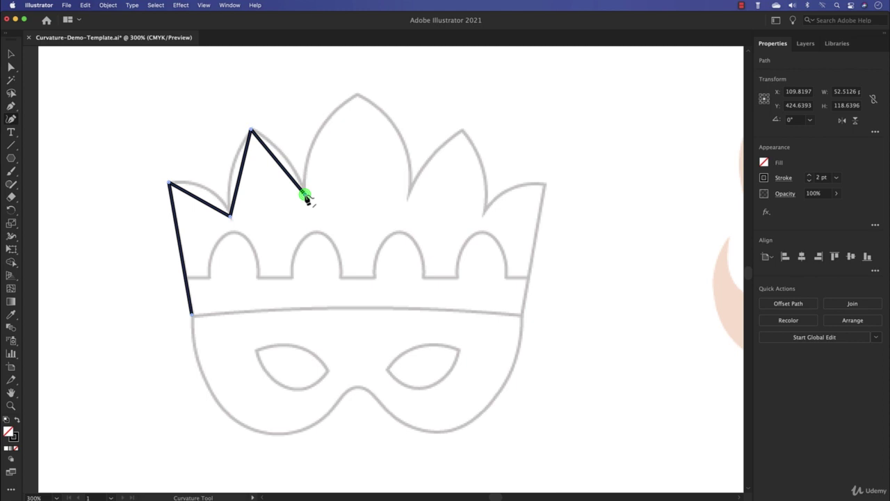
pyautogui.click(357, 98)
pyautogui.click(408, 195)
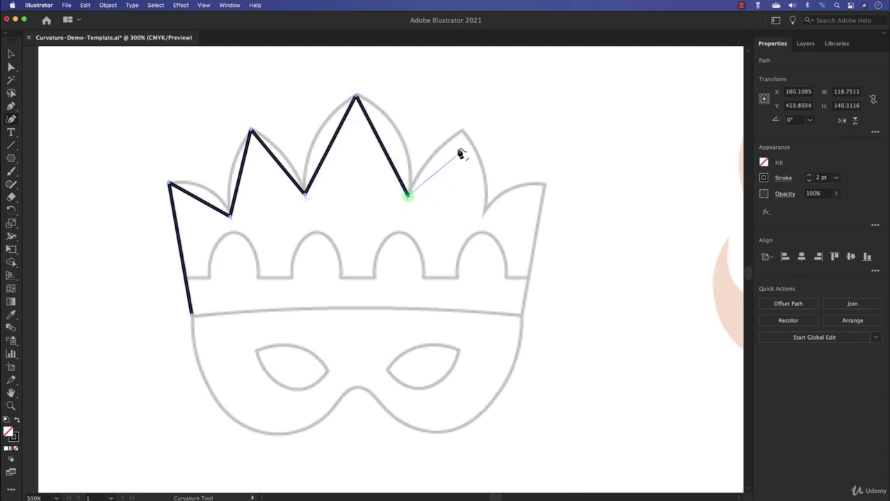
pyautogui.click(461, 131)
pyautogui.click(482, 211)
pyautogui.click(544, 185)
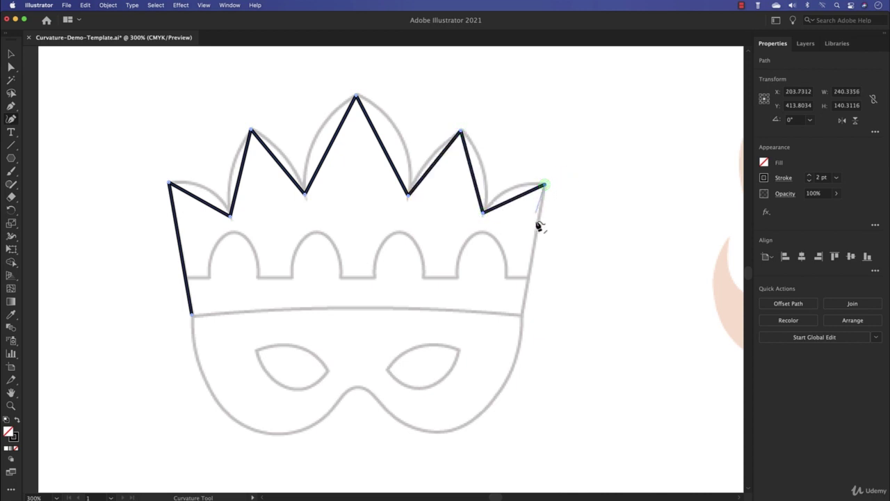
pyautogui.press('Escape')
# Step: Bend the crown's straight segments outward to the template's curves, from the outer left tip to past the central point
pyautogui.click(198, 200)
pyautogui.moveTo(198, 200); pyautogui.dragTo(232, 168)
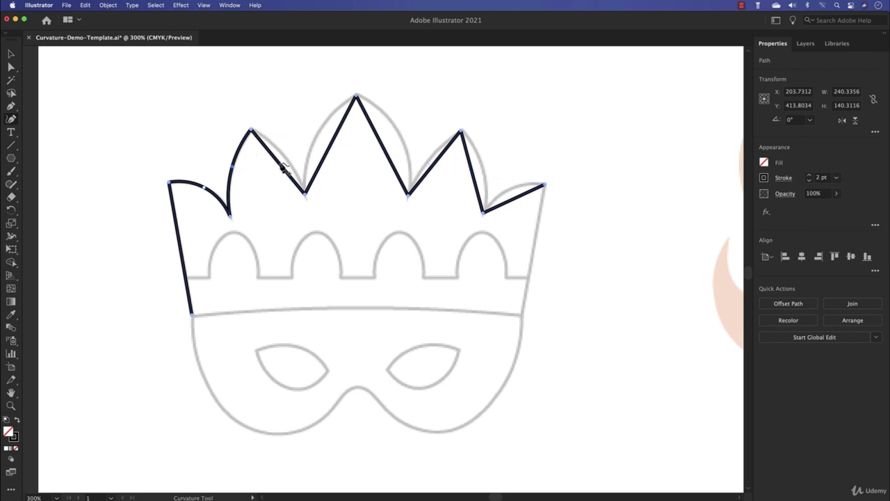
pyautogui.moveTo(279, 164); pyautogui.dragTo(317, 143)
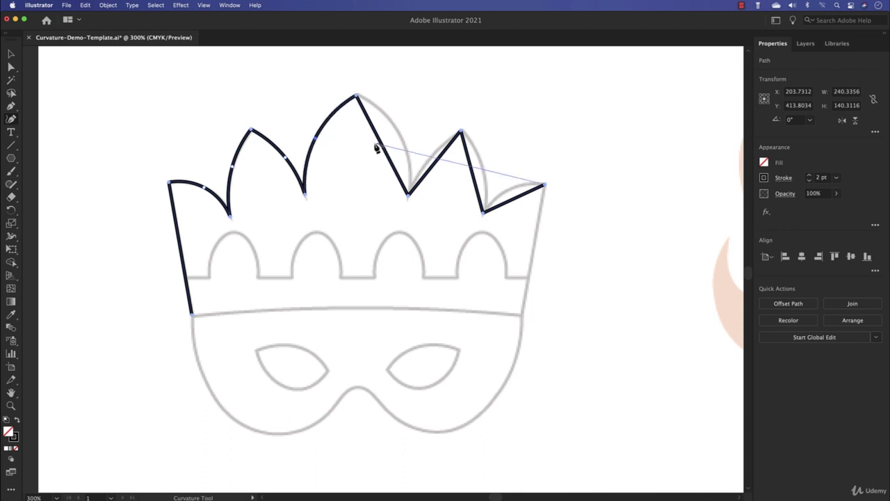
pyautogui.moveTo(380, 144); pyautogui.dragTo(408, 140)
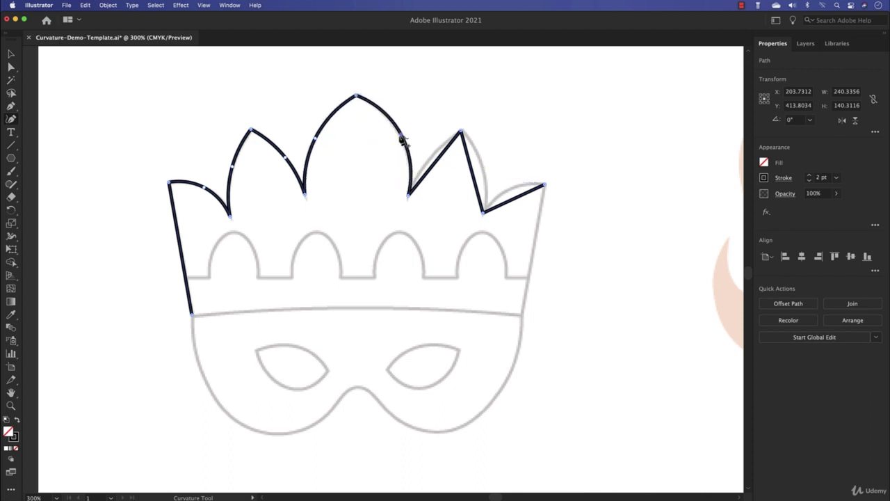
# Step: Undo the bent curves and the straight zigzag segments of the crown's top
pyautogui.press('super')
pyautogui.press('super+z')
pyautogui.press('super+z')
pyautogui.press('super+z')
pyautogui.press('super+z')
pyautogui.press('super+z')
pyautogui.press('super+z')
pyautogui.press('super+z')
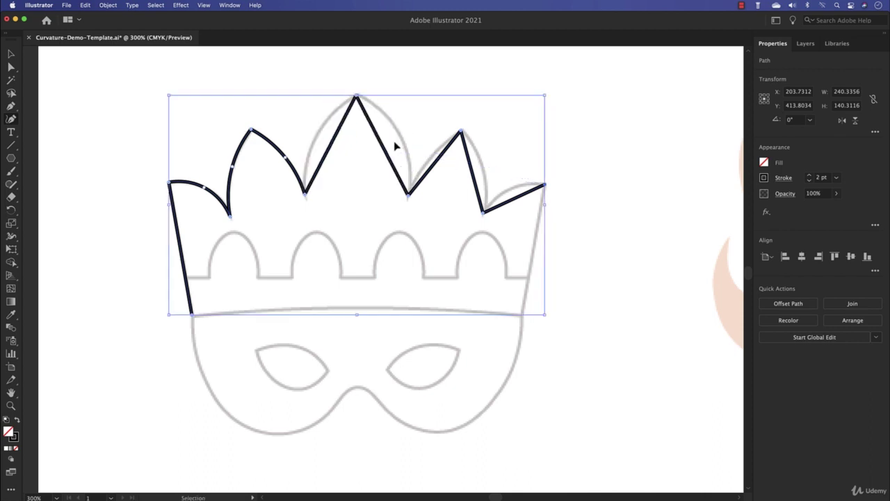
pyautogui.press('super+z')
pyautogui.press('super+z')
pyautogui.press('super+z')
pyautogui.press('super+z')
pyautogui.press('super+z')
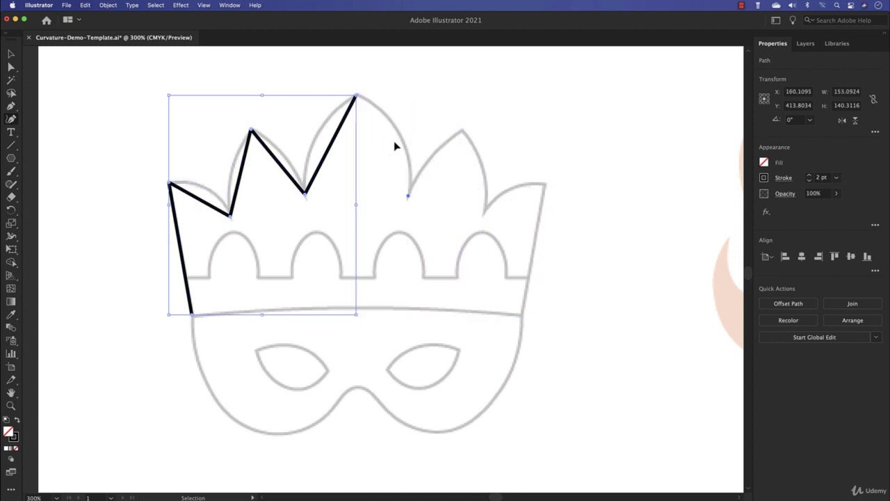
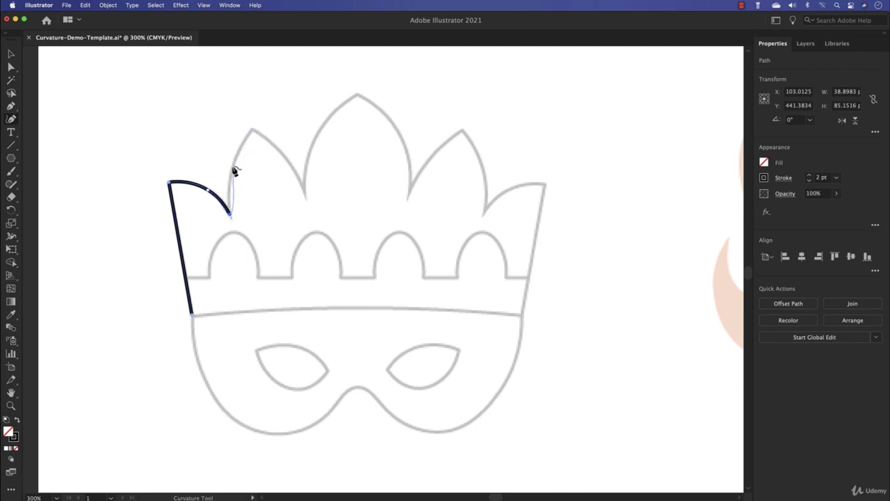
# Step: Trace the crown's second point from the left with curved sides down to the next valley, and convert its tip to a corner
pyautogui.click(232, 168)
pyautogui.click(251, 131)
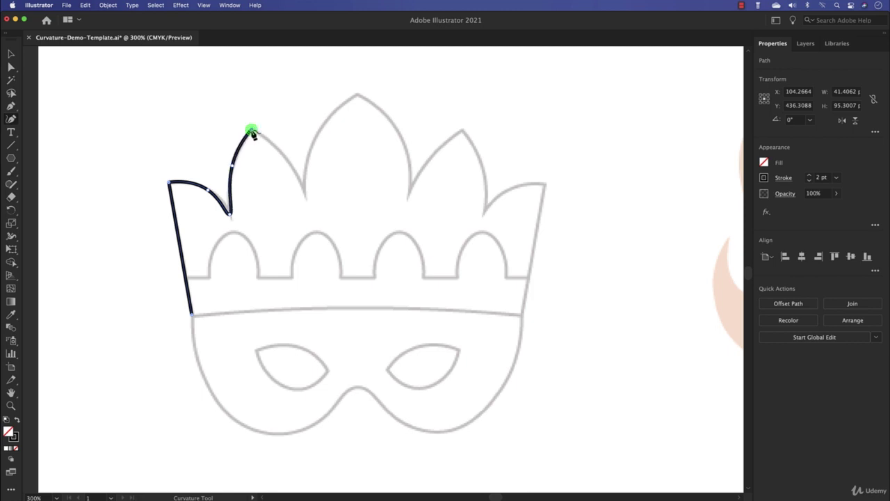
pyautogui.click(283, 154)
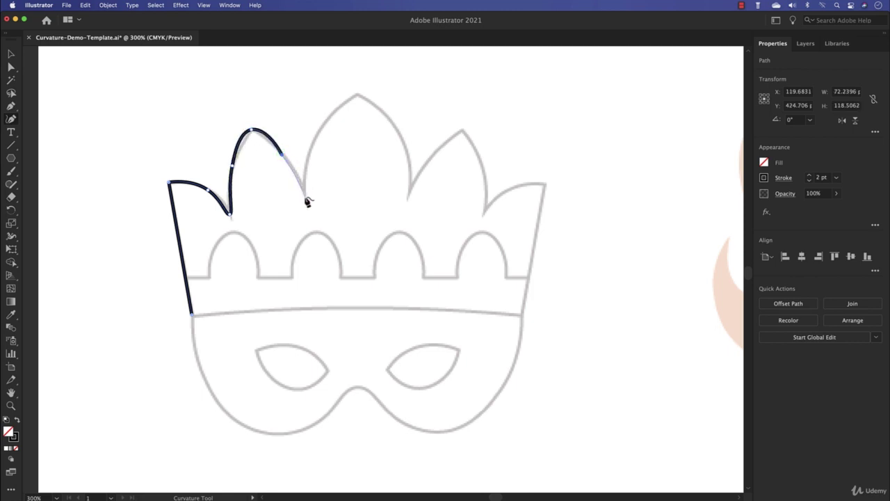
pyautogui.click(305, 197)
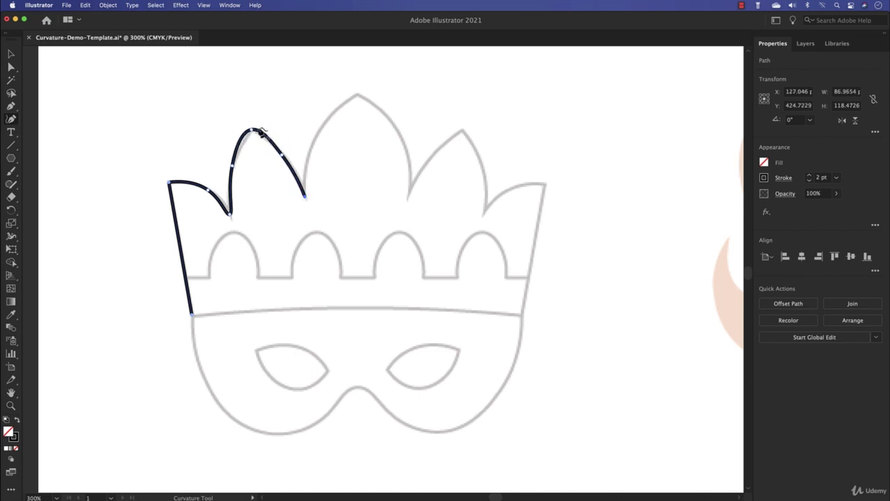
pyautogui.doubleClick(251, 131)
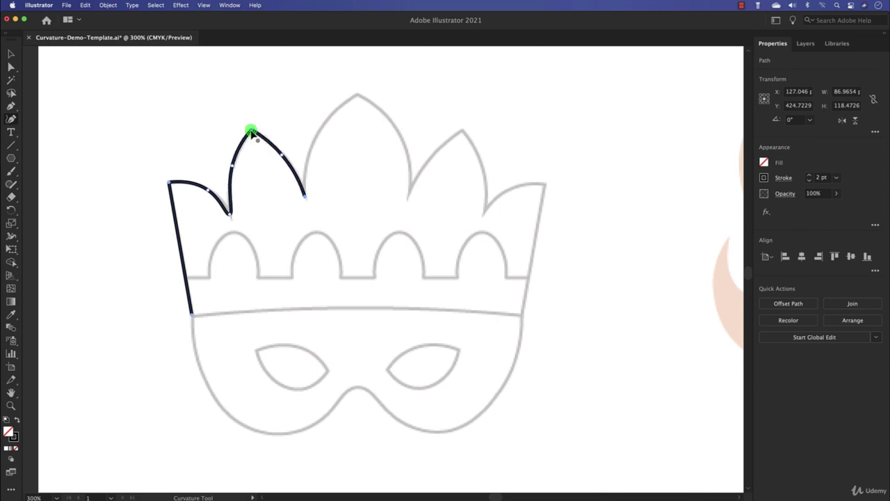
# Step: Trace the crown's tall central point with curved sides up to its tip and down to the next valley
pyautogui.click(311, 144)
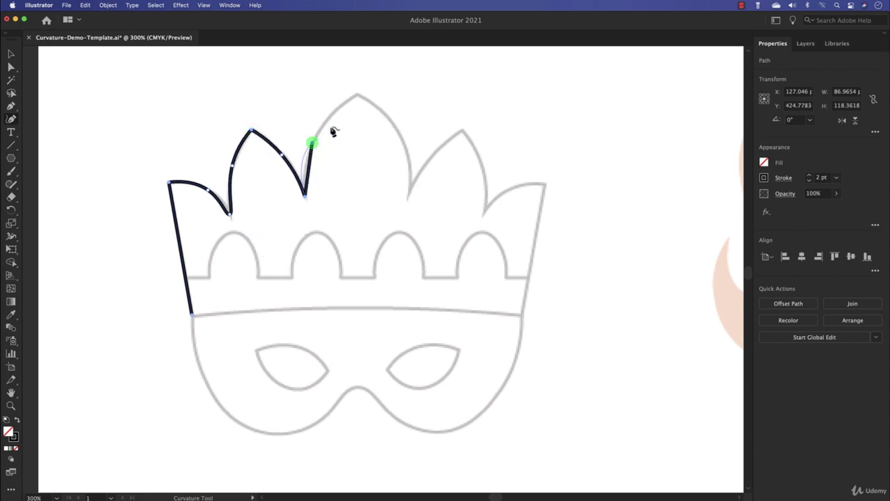
pyautogui.click(357, 95)
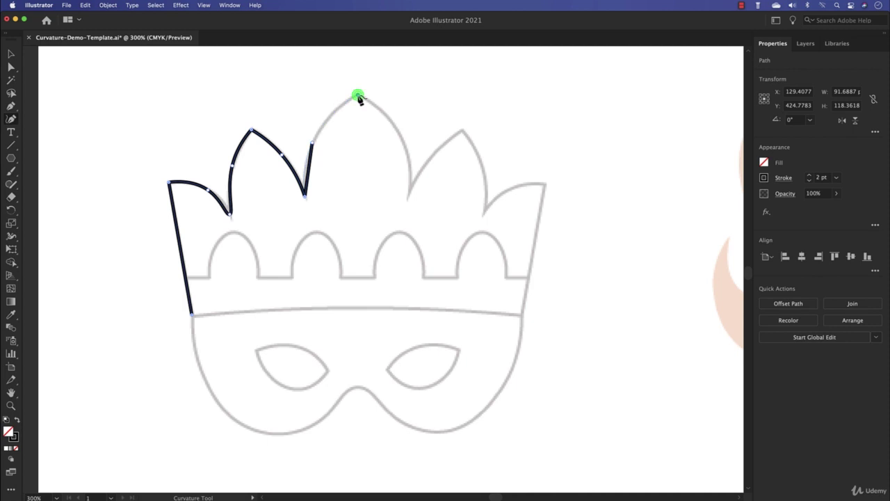
pyautogui.click(398, 130)
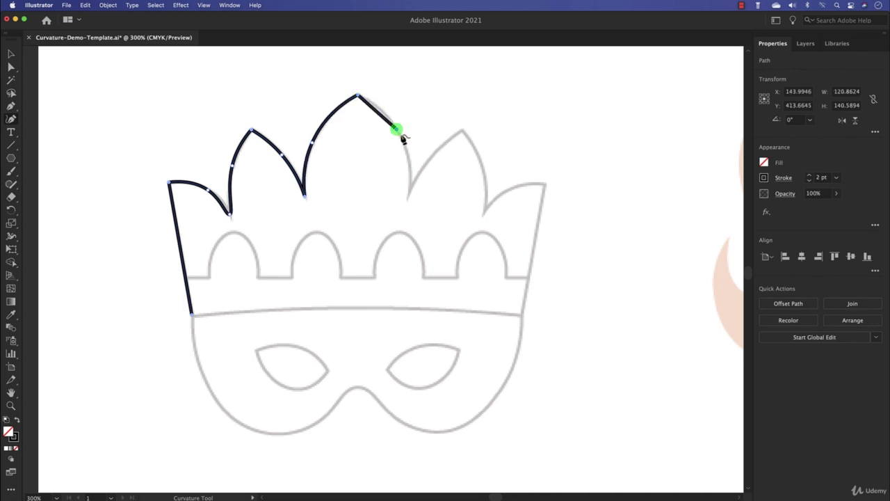
pyautogui.click(408, 197)
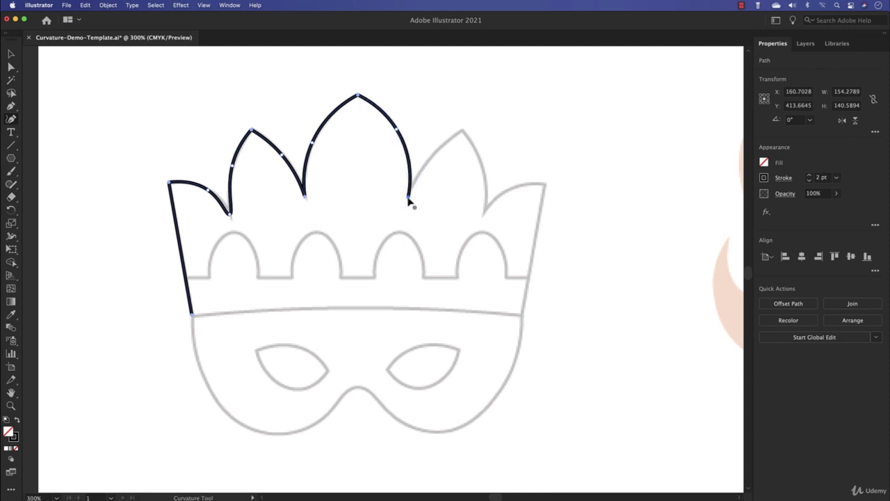
# Step: Trace the crown's fourth point from the left with curved sides down to the next valley, and convert its tip to a corner
pyautogui.click(429, 159)
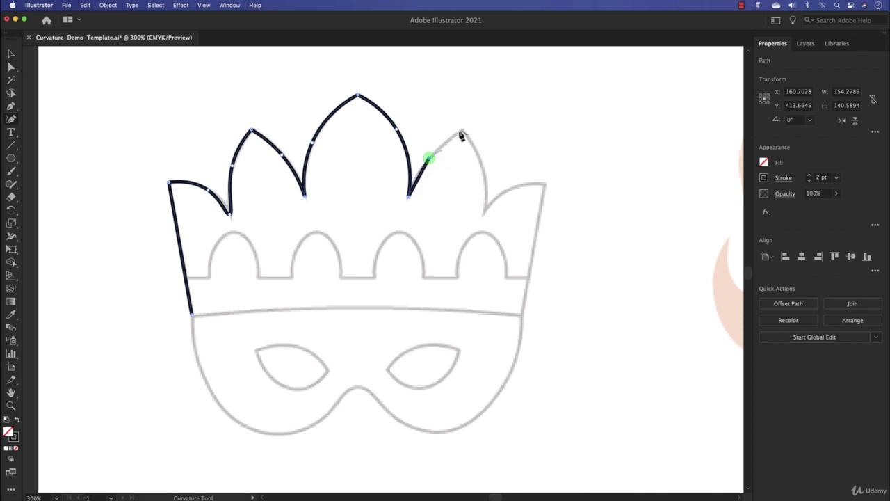
pyautogui.click(462, 132)
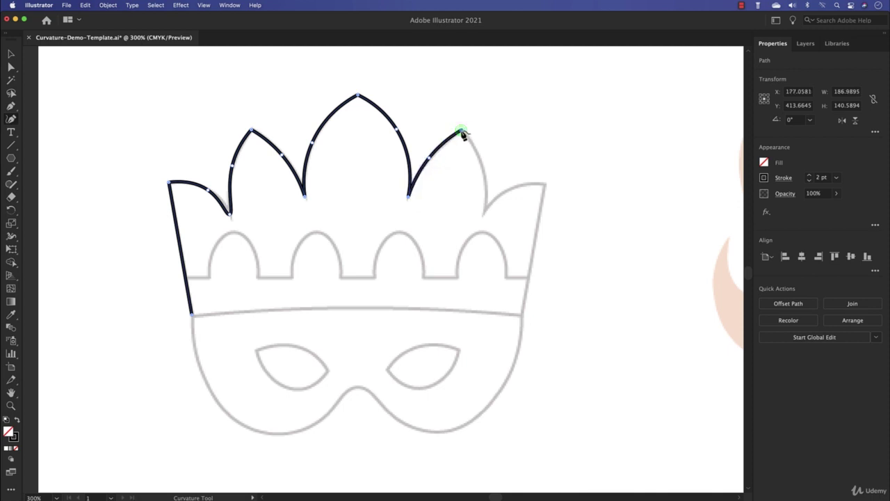
pyautogui.click(479, 164)
pyautogui.click(483, 212)
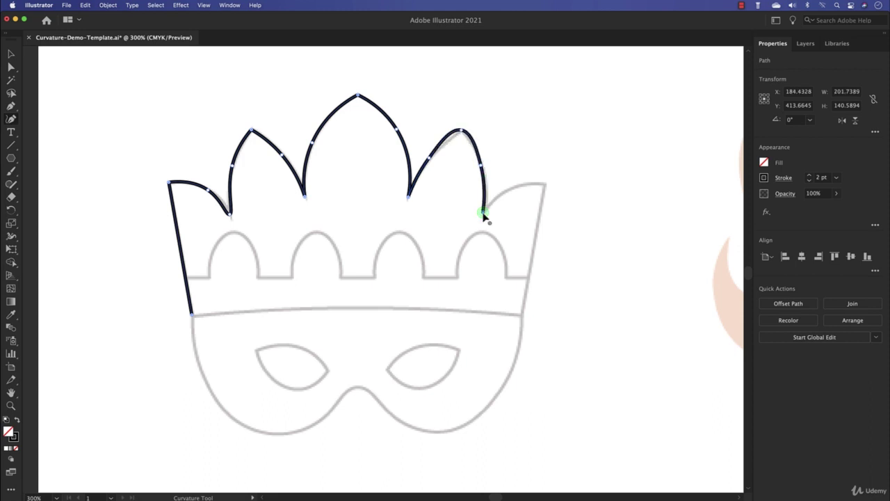
pyautogui.doubleClick(461, 131)
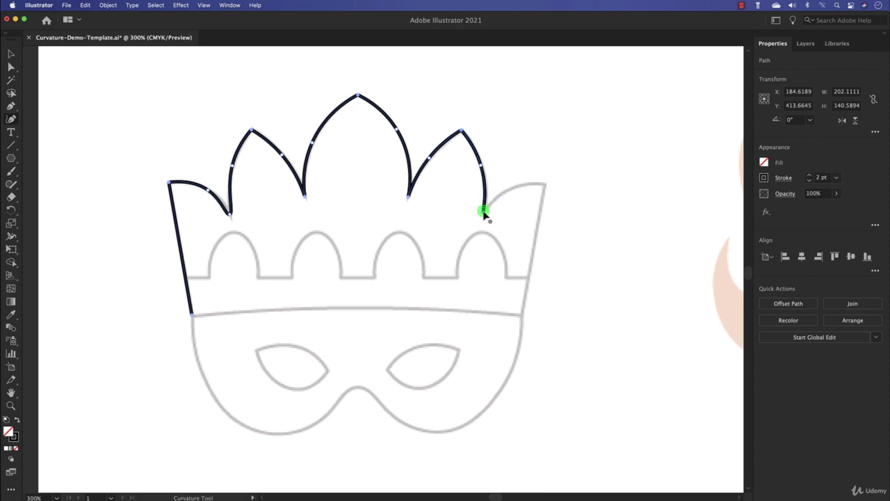
# Step: Trace the curve to the crown's outer right tip and the straight side down to the arch baseline, making the tip a corner
pyautogui.click(505, 193)
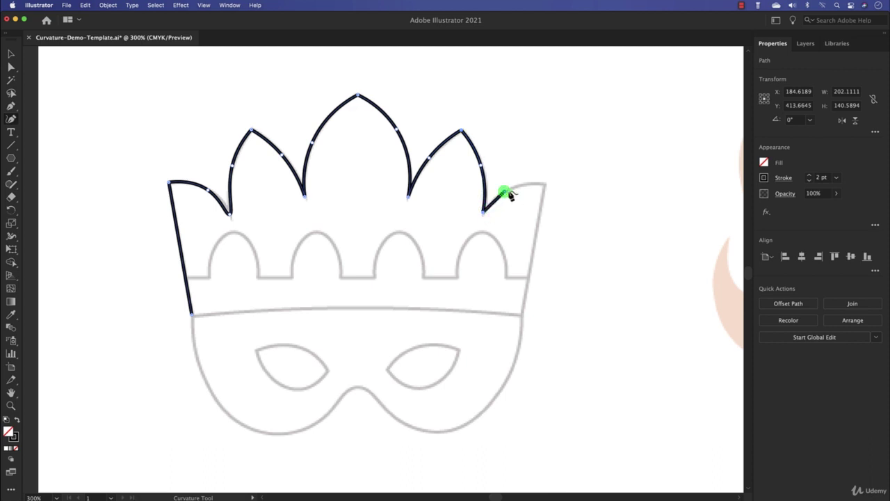
pyautogui.click(546, 186)
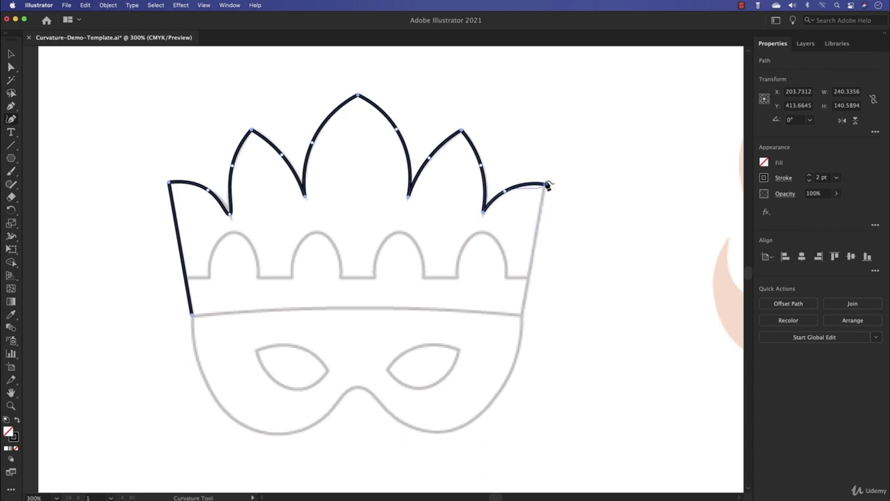
pyautogui.click(527, 277)
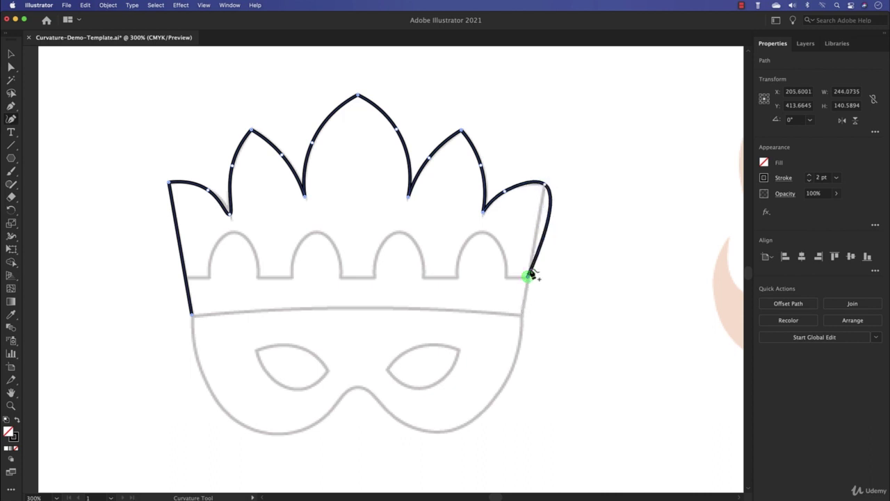
pyautogui.doubleClick(546, 185)
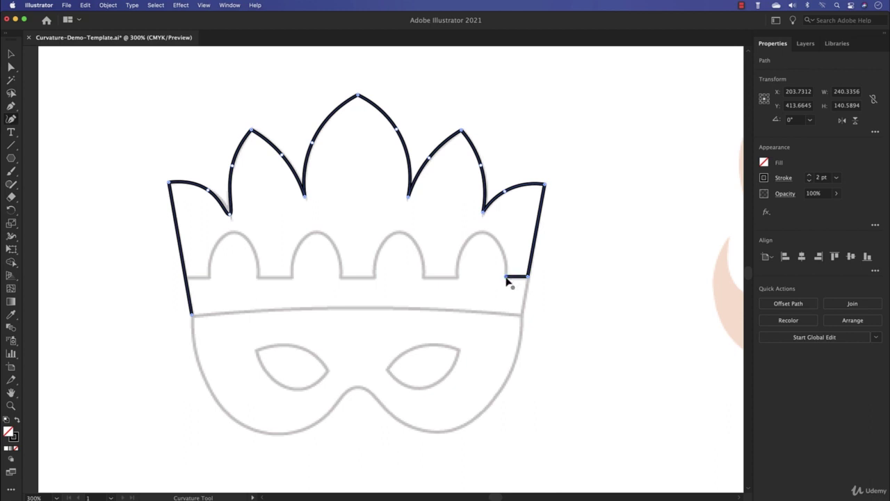
# Step: Trace the two right-hand arches of the crown band, joined by a straight baseline segment
pyautogui.click(483, 232)
pyautogui.click(457, 278)
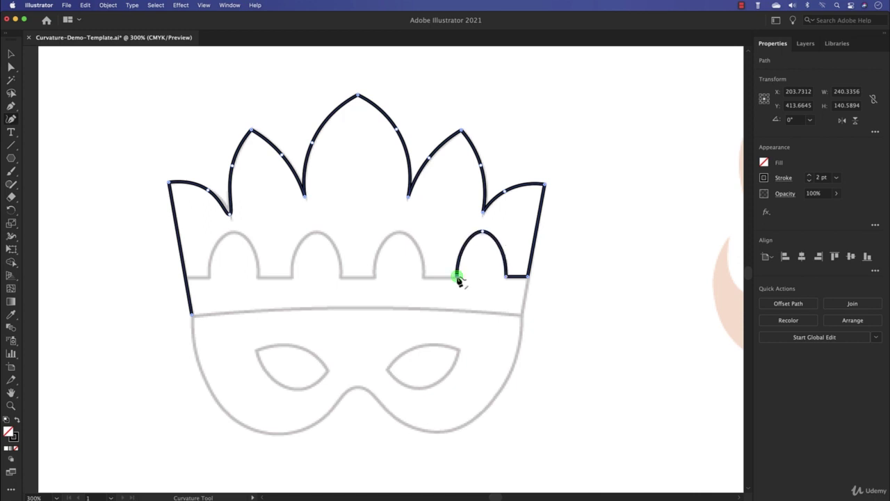
pyautogui.click(422, 278)
pyautogui.click(399, 233)
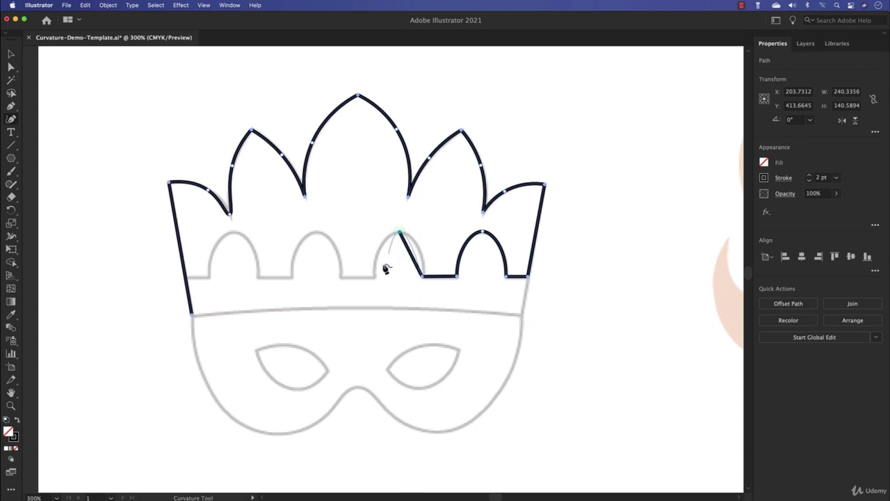
pyautogui.click(375, 278)
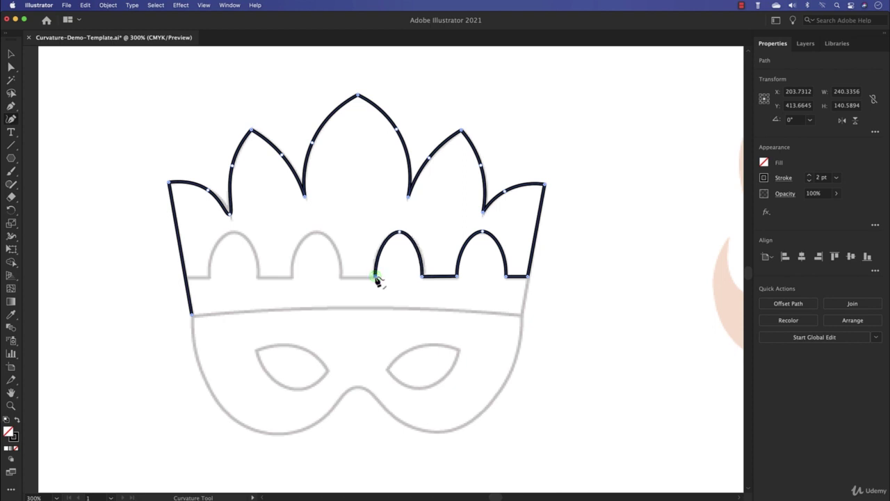
# Step: Trace the two left-hand arches with straight baseline segments, and end the path at the crown's left side
pyautogui.click(341, 277)
pyautogui.click(316, 232)
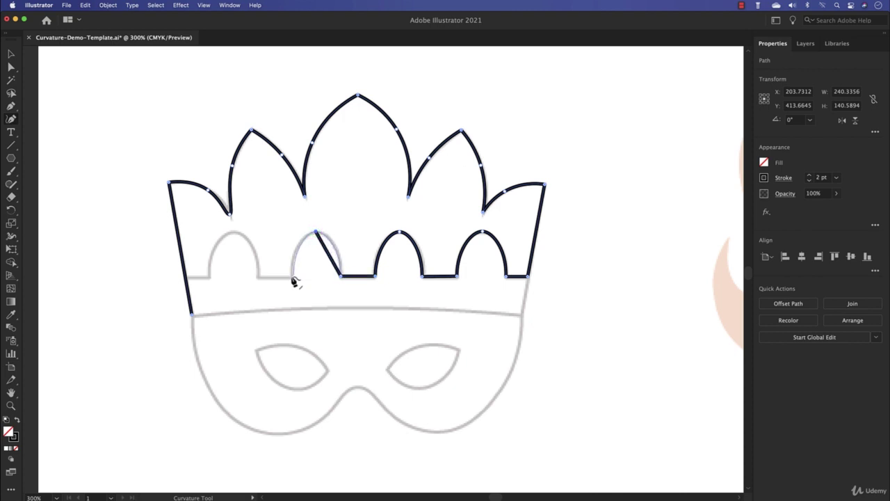
pyautogui.click(291, 276)
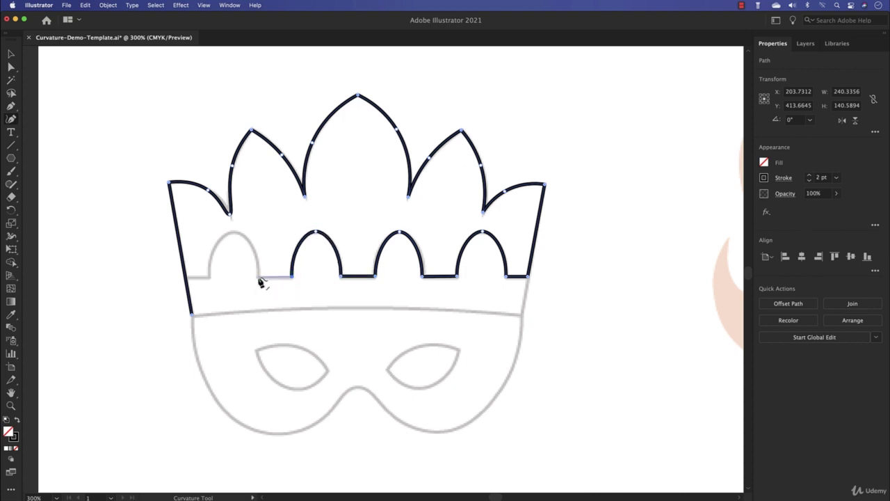
pyautogui.click(257, 276)
pyautogui.click(236, 232)
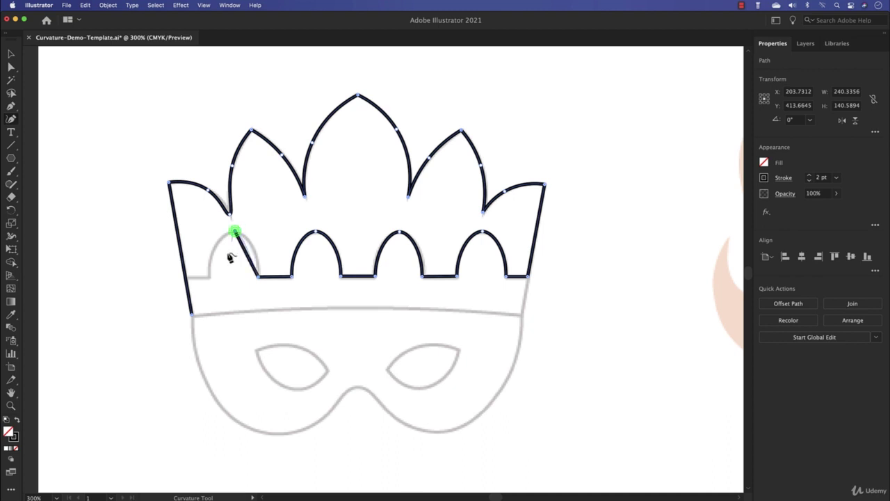
pyautogui.click(209, 276)
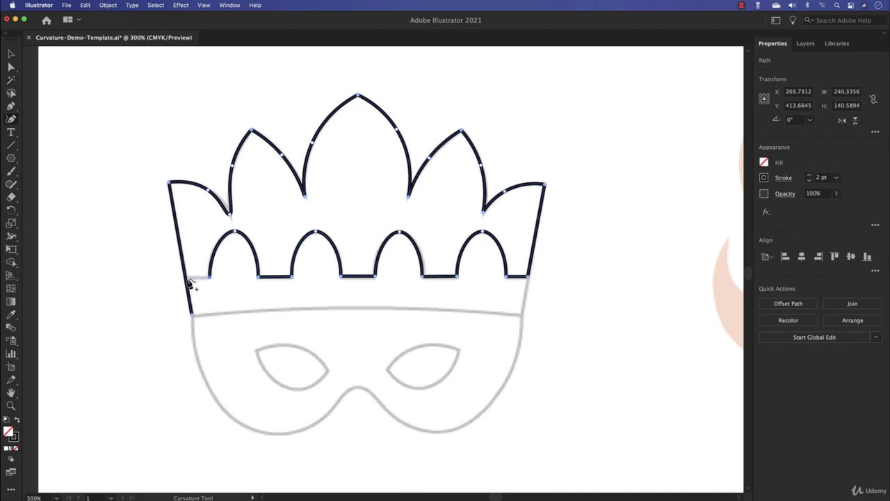
pyautogui.click(180, 277)
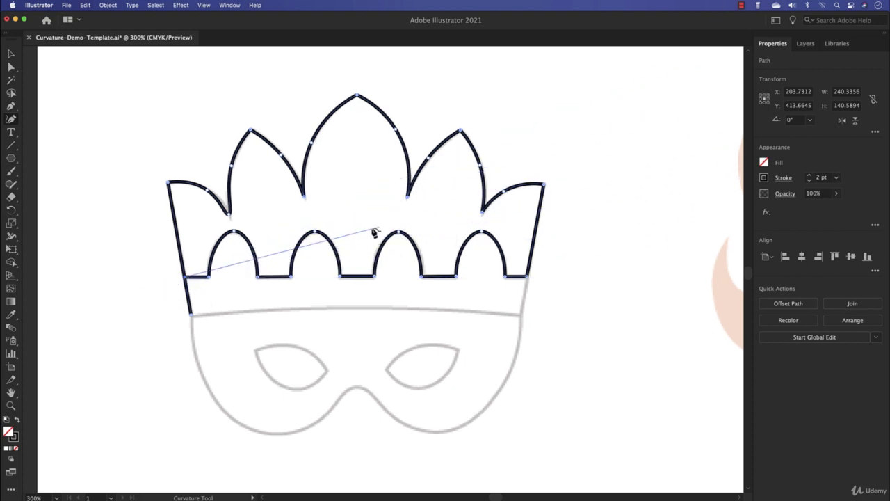
pyautogui.press('Escape')
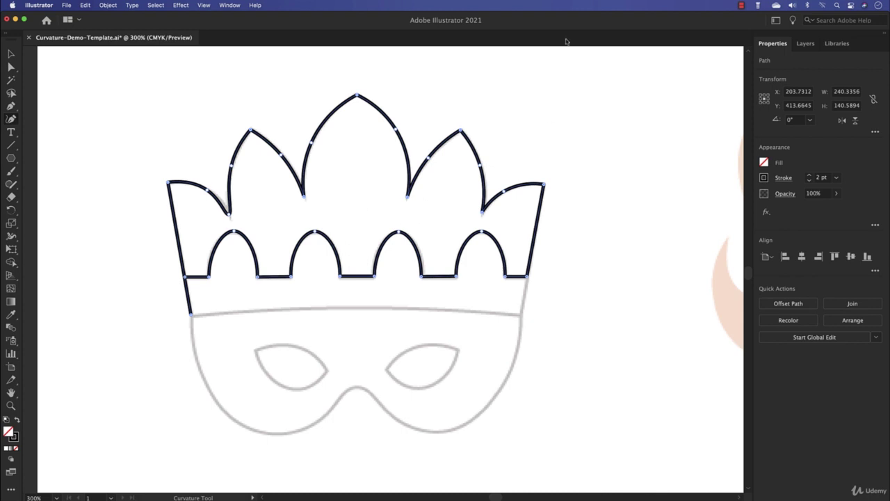
# Step: Trace the mask's lower outline as a new curved path from its upper right corner over the nose bridge to the upper left corner
pyautogui.scroll(-4, 324, 366)
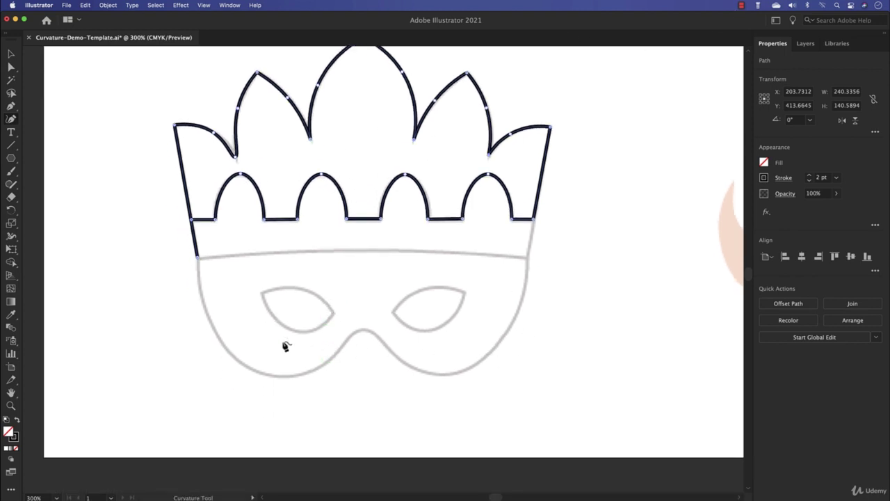
pyautogui.click(527, 256)
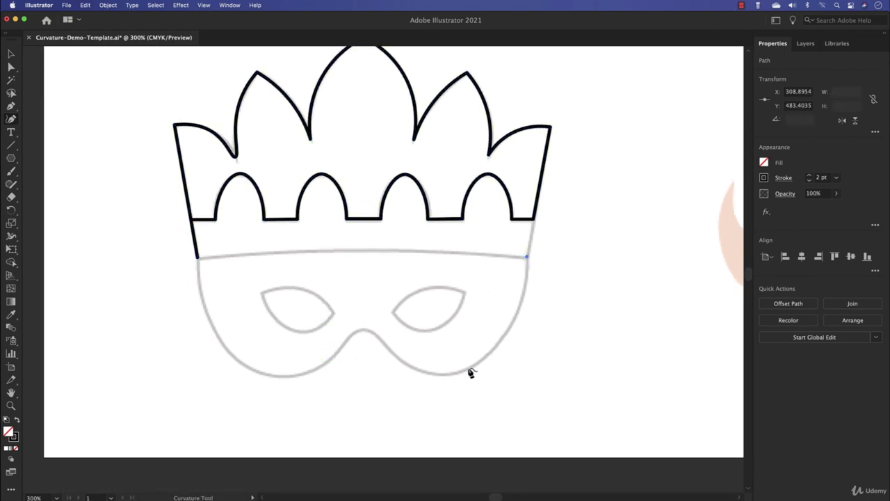
pyautogui.click(508, 327)
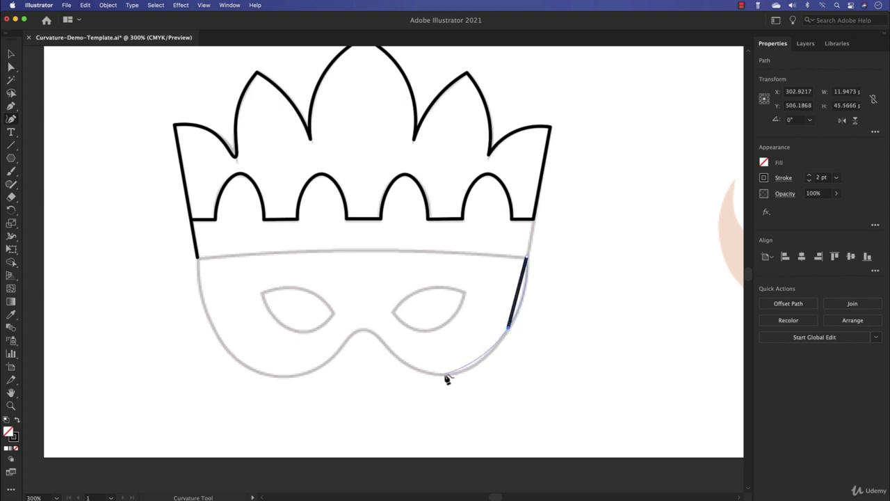
pyautogui.click(444, 374)
pyautogui.click(365, 330)
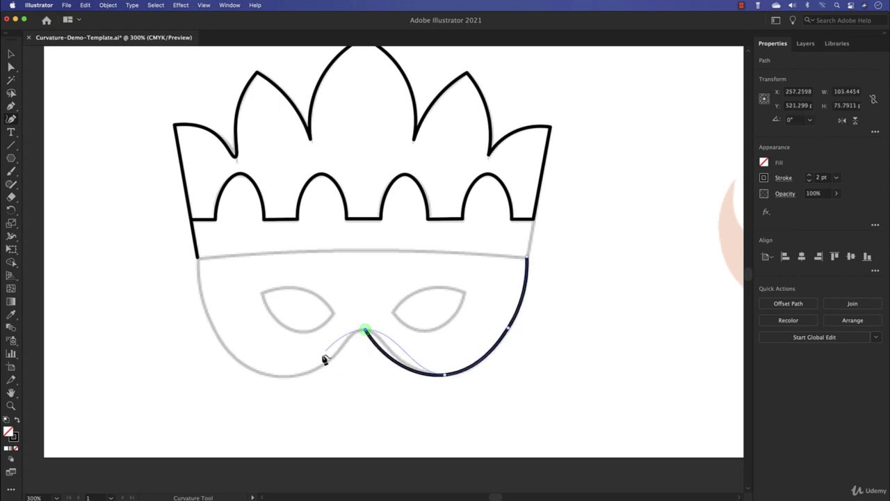
pyautogui.click(282, 376)
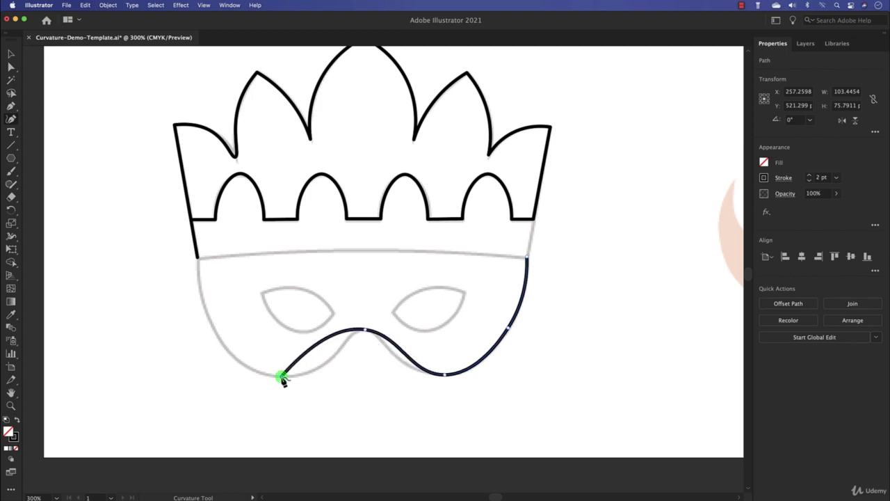
pyautogui.click(218, 339)
pyautogui.click(198, 262)
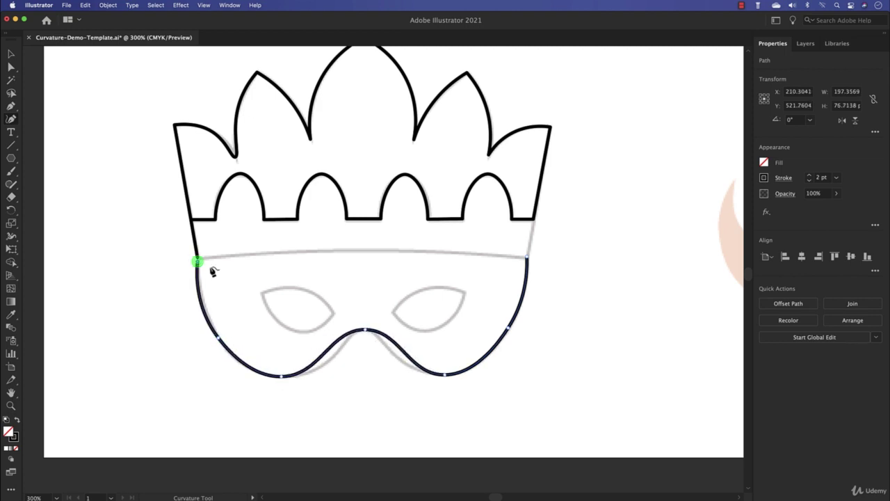
pyautogui.click(199, 263)
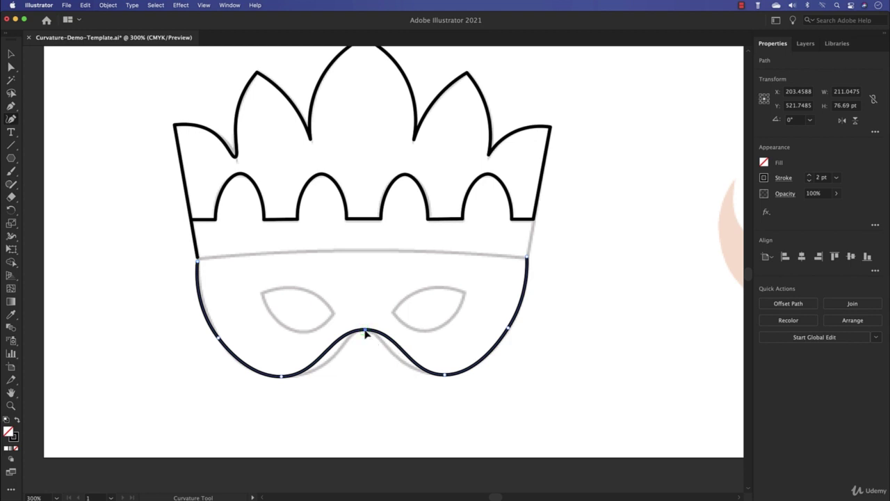
# Step: Reshape the outline around the nose bridge to the template by adding a curve point on each side and adjusting the peak, then end the path
pyautogui.doubleClick(364, 330)
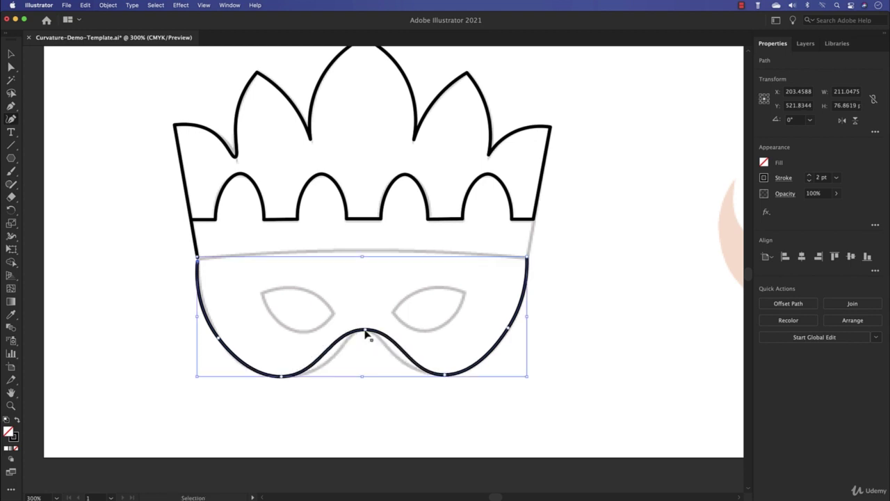
pyautogui.press('cmd+z')
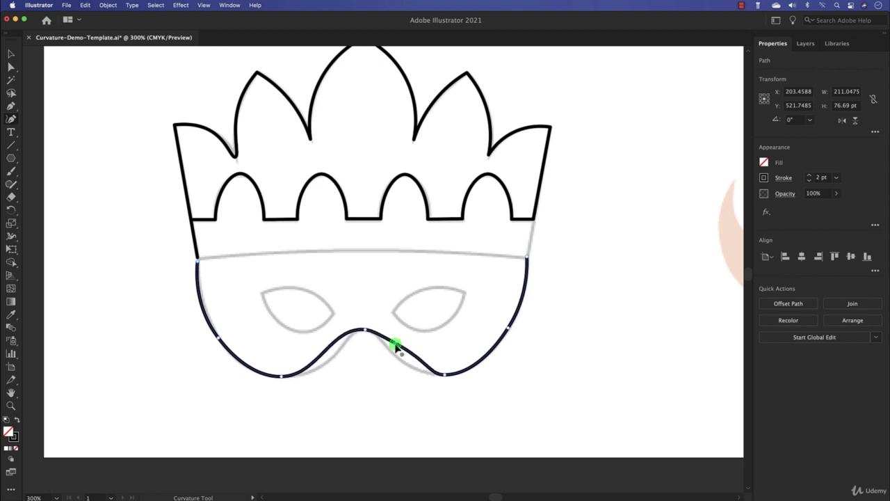
pyautogui.moveTo(394, 346); pyautogui.dragTo(397, 356)
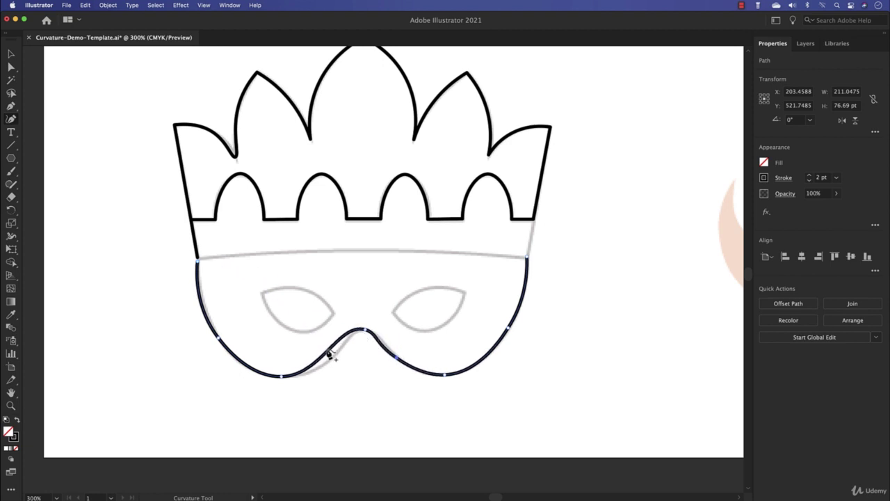
pyautogui.moveTo(331, 355); pyautogui.dragTo(330, 358)
pyautogui.moveTo(365, 329); pyautogui.dragTo(362, 329)
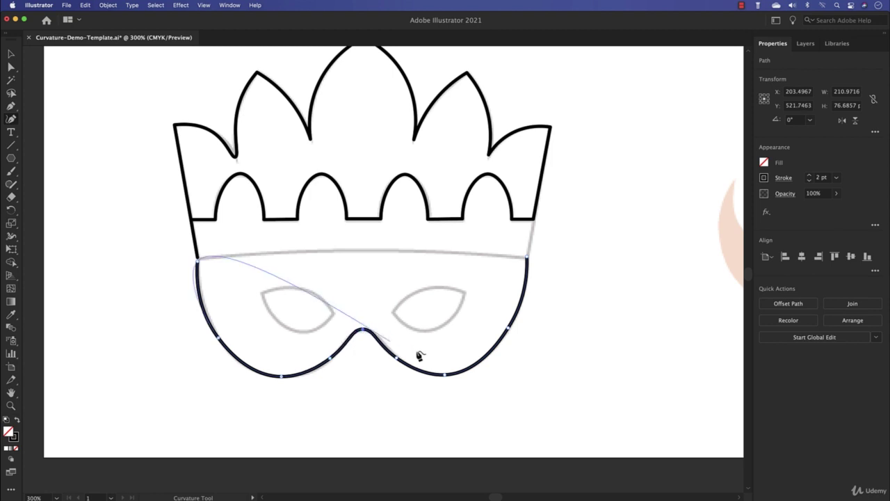
pyautogui.moveTo(396, 359); pyautogui.dragTo(402, 360)
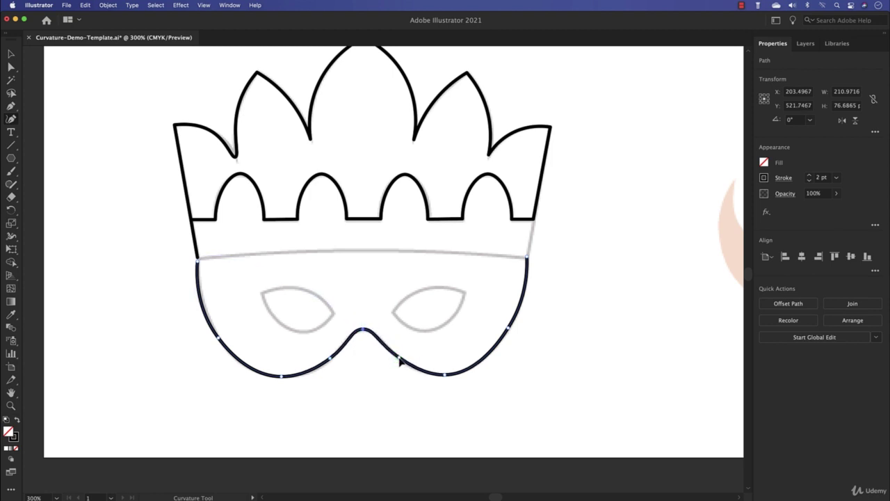
pyautogui.press('Escape')
# Step: Trace the mask's right eye as a closed curved path with sharp inner and outer corners, fitting its upper edge to the template
pyautogui.click(463, 297)
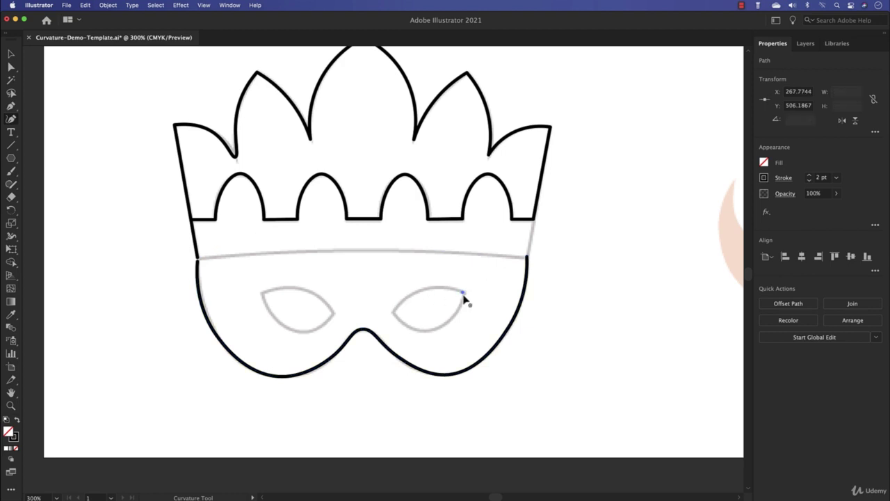
pyautogui.click(394, 312)
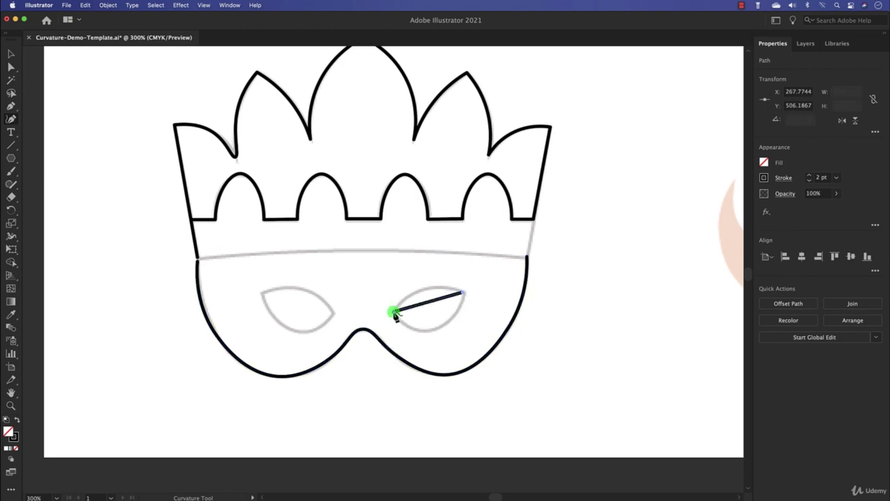
pyautogui.click(431, 329)
pyautogui.click(463, 294)
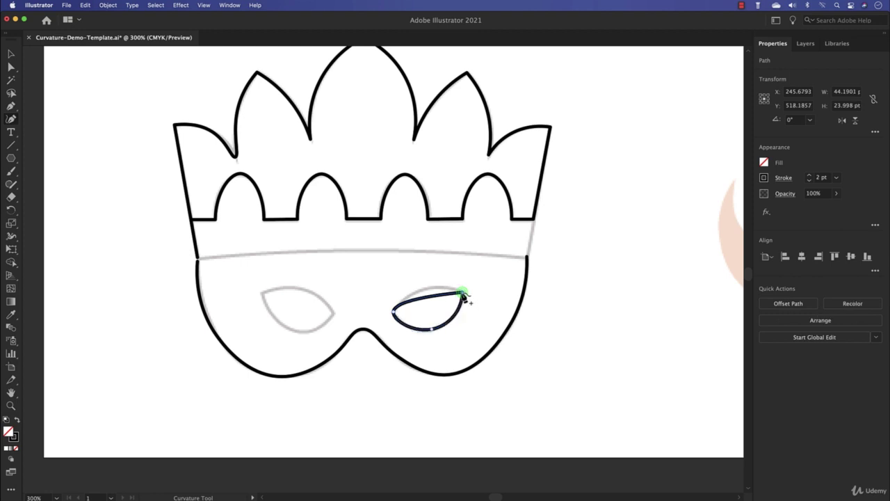
pyautogui.click(430, 291)
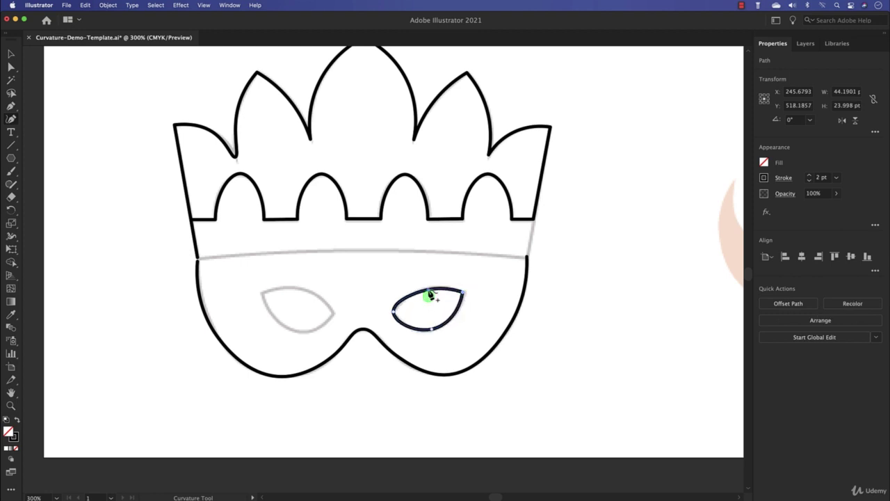
pyautogui.moveTo(395, 310); pyautogui.dragTo(397, 317)
pyautogui.doubleClick(392, 312)
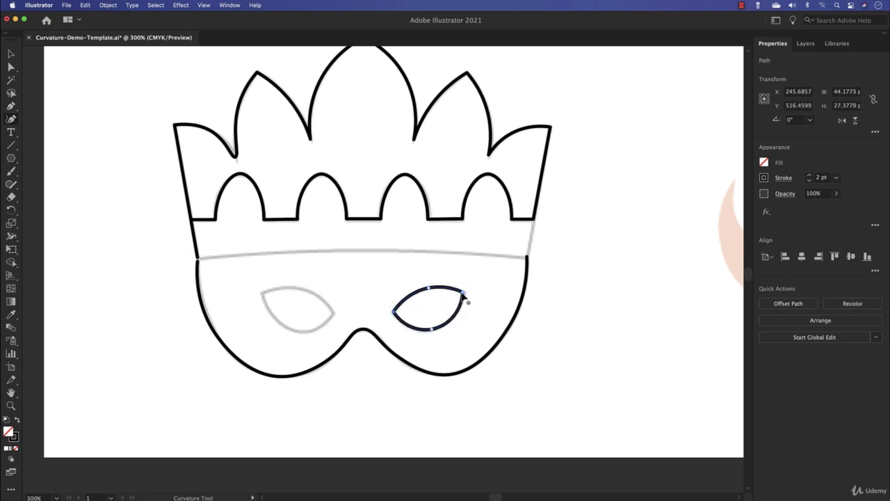
pyautogui.moveTo(464, 295); pyautogui.dragTo(466, 295)
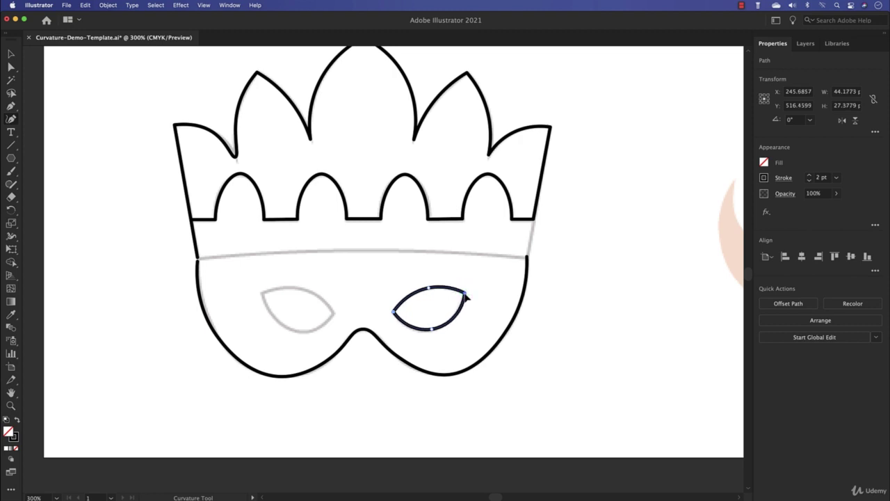
# Step: Trace the mask's left eye as a closed curved path with sharp corners, and pull its upper edge out to the template
pyautogui.click(262, 292)
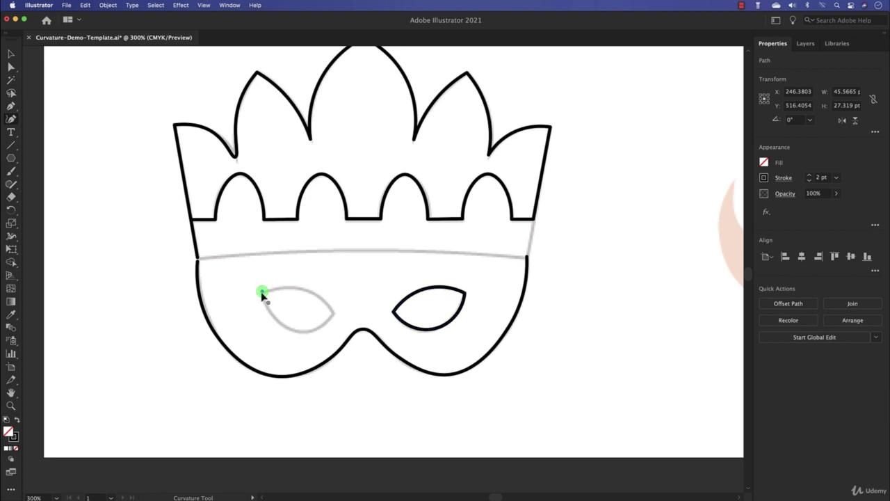
pyautogui.click(291, 329)
pyautogui.click(334, 314)
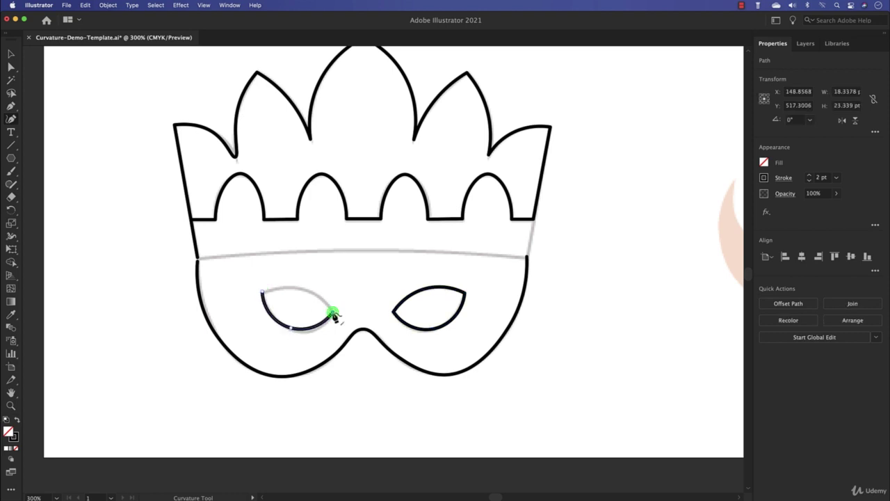
pyautogui.click(262, 293)
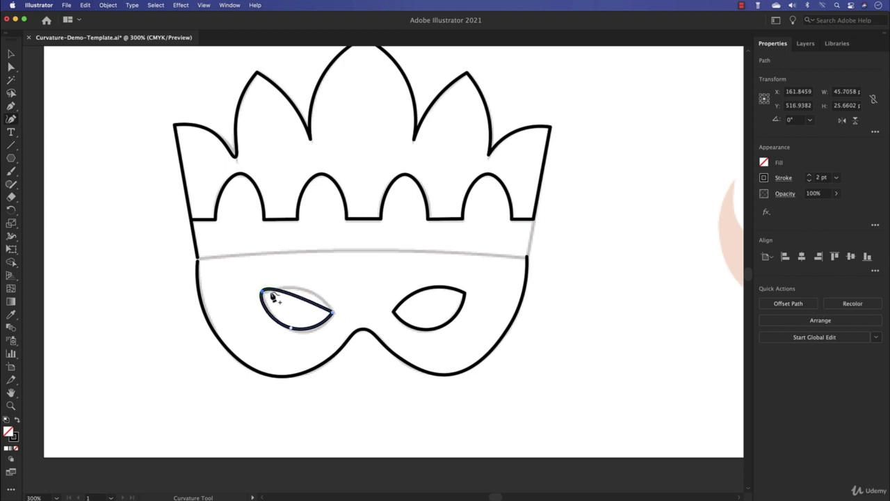
pyautogui.doubleClick(262, 293)
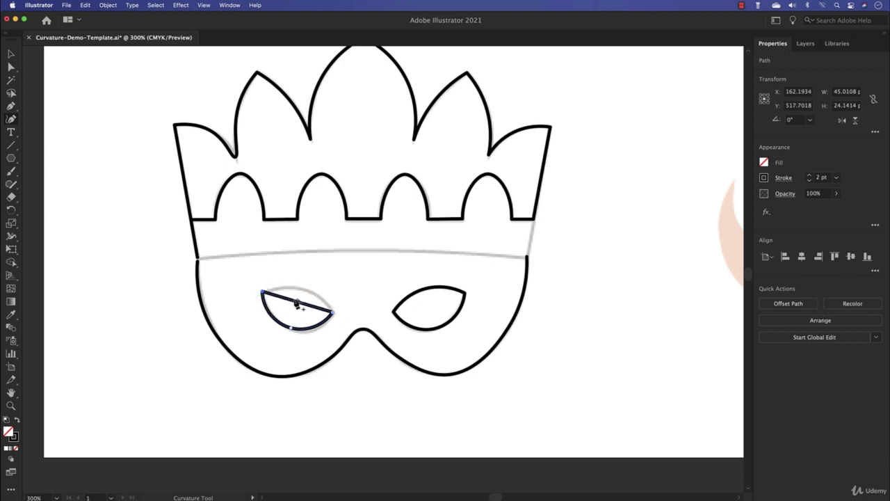
pyautogui.moveTo(297, 304); pyautogui.dragTo(296, 287)
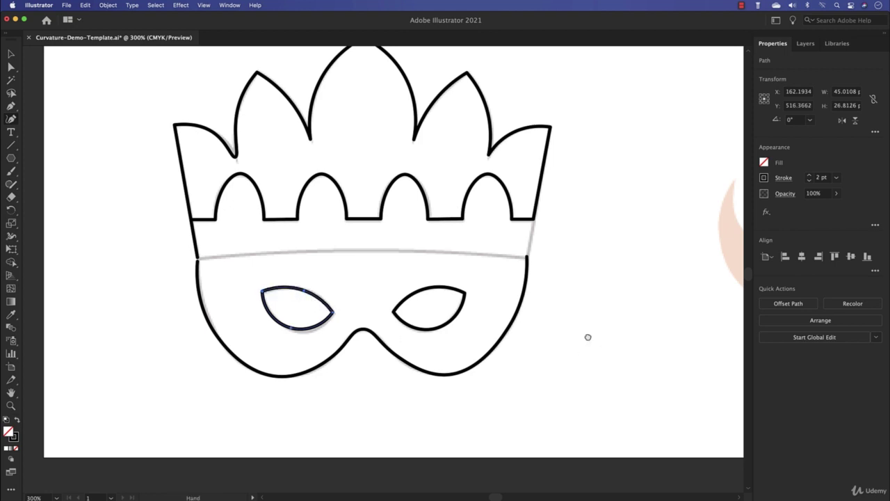
# Step: Start the coloured flame's outline at its left tip and trace around the rounded bottom, adding curve points at both lower sides to fit
pyautogui.moveTo(587, 337); pyautogui.dragTo(411, 369)
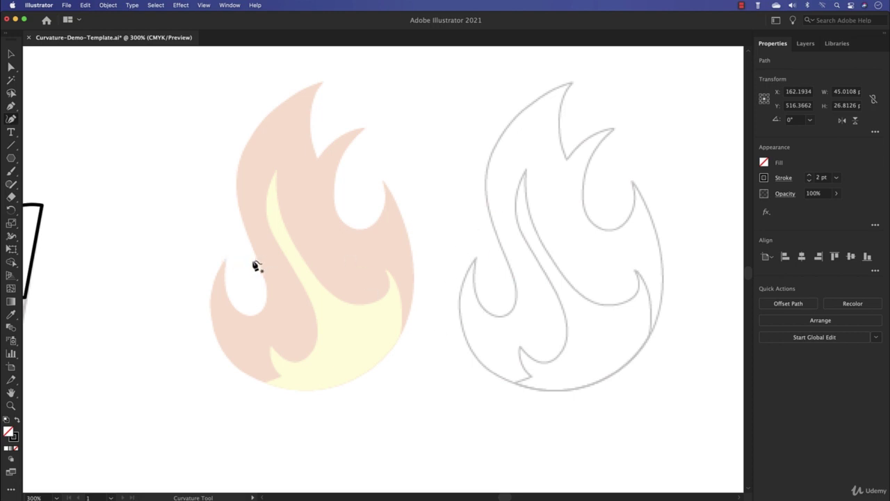
pyautogui.click(224, 260)
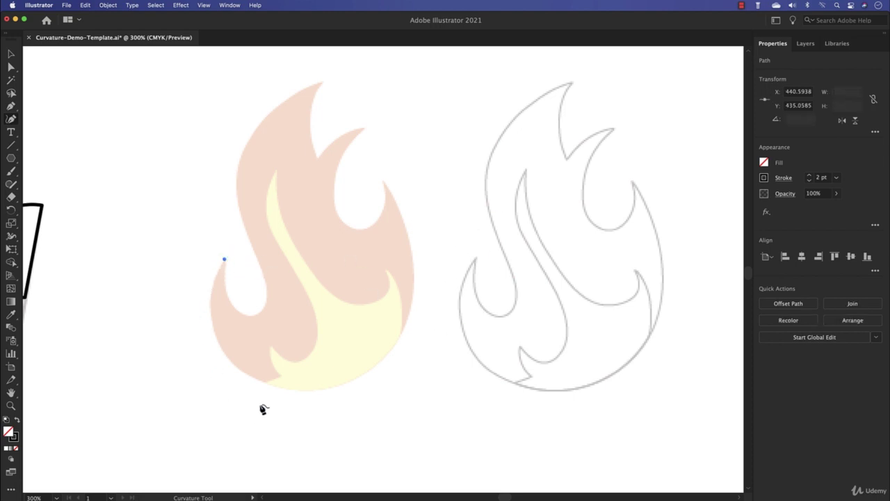
pyautogui.click(263, 382)
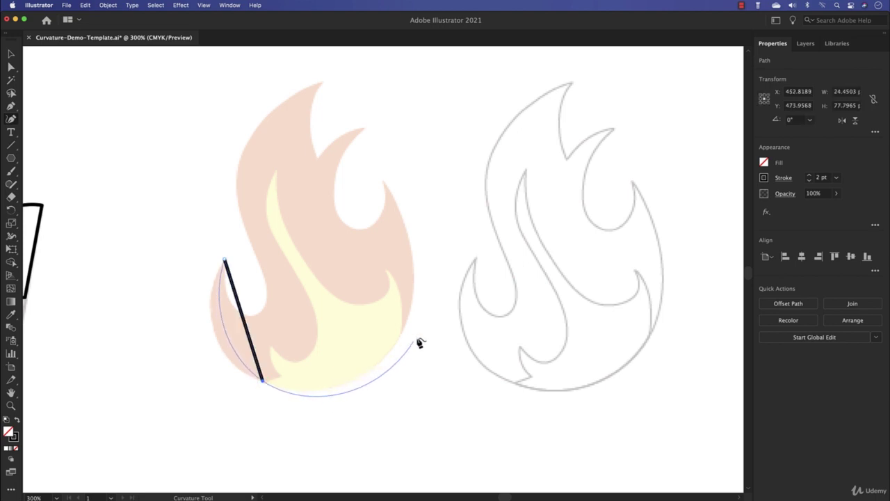
pyautogui.click(405, 323)
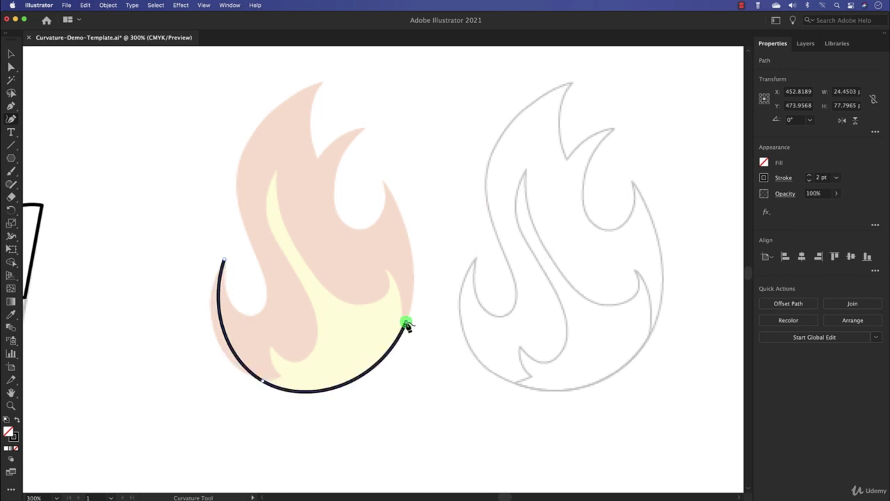
pyautogui.moveTo(222, 332); pyautogui.dragTo(219, 342)
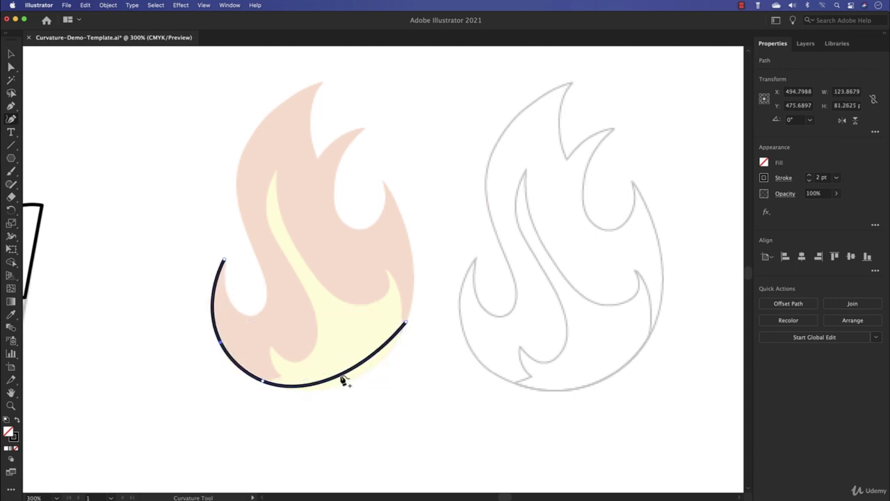
pyautogui.moveTo(342, 375); pyautogui.dragTo(356, 385)
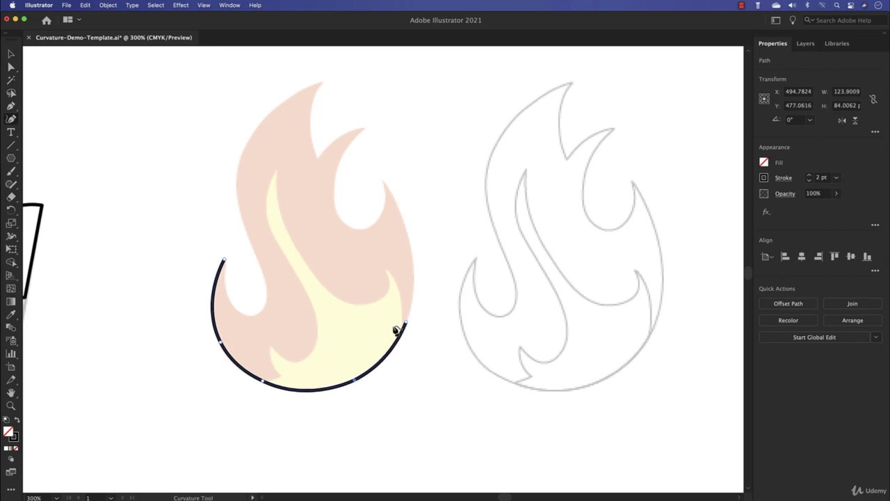
# Step: Continue the flame outline up the right side to the sharp right tip and around the hollow to the middle tip
pyautogui.click(410, 245)
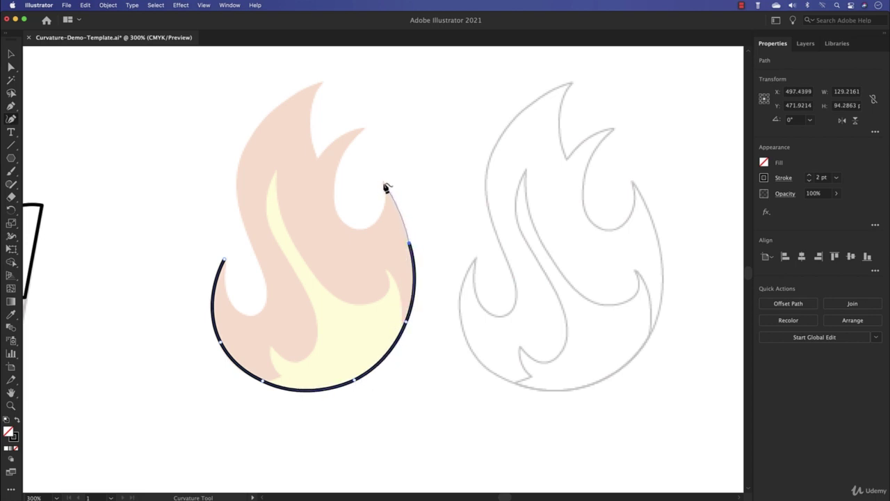
pyautogui.click(384, 184)
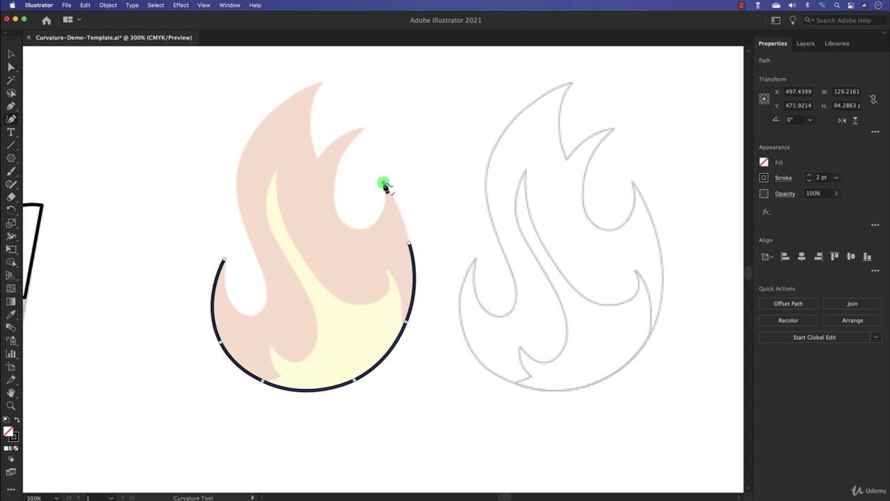
pyautogui.click(372, 226)
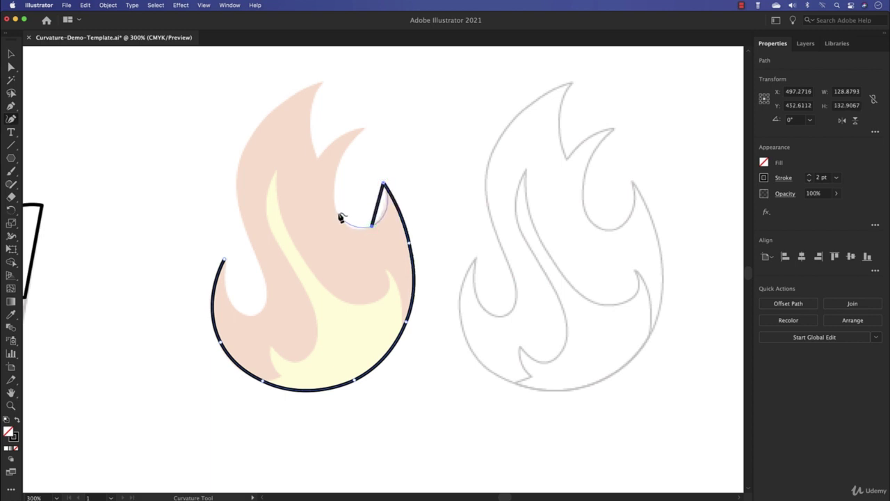
pyautogui.click(334, 207)
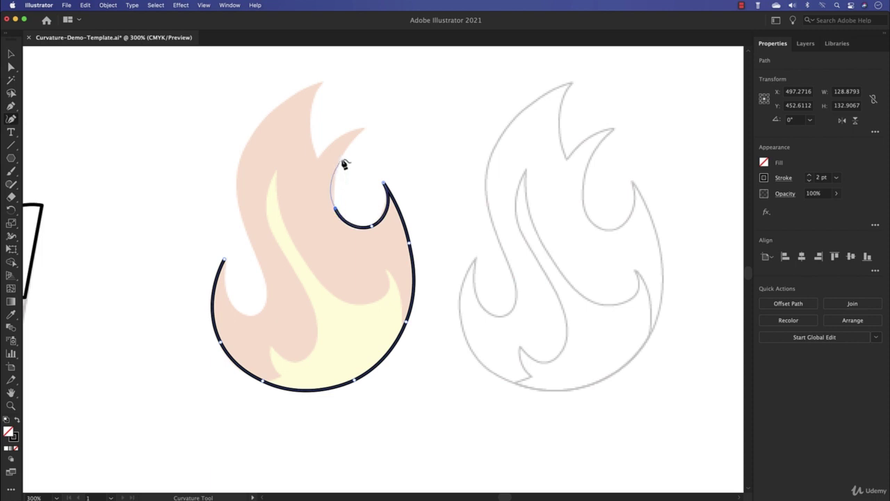
pyautogui.click(364, 130)
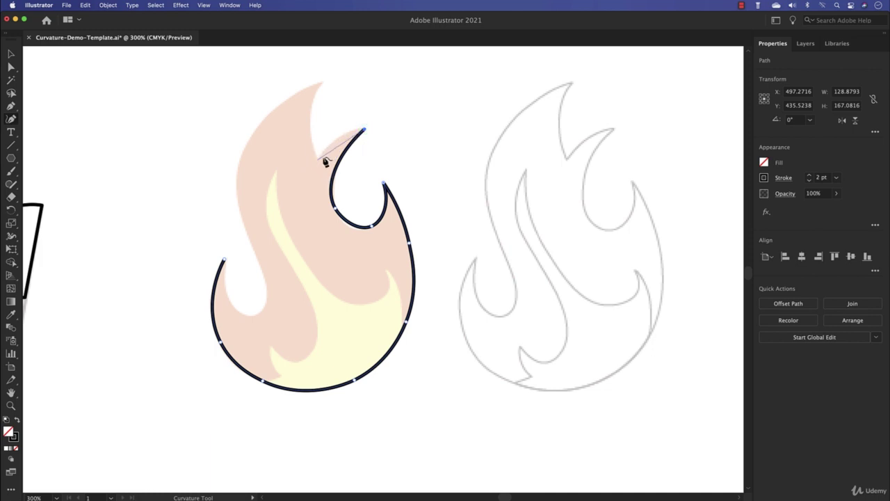
# Step: Trace the middle tongue's upper edge down to a sharp notch, and curve the path up to the flame's topmost tip
pyautogui.click(332, 139)
pyautogui.doubleClick(318, 157)
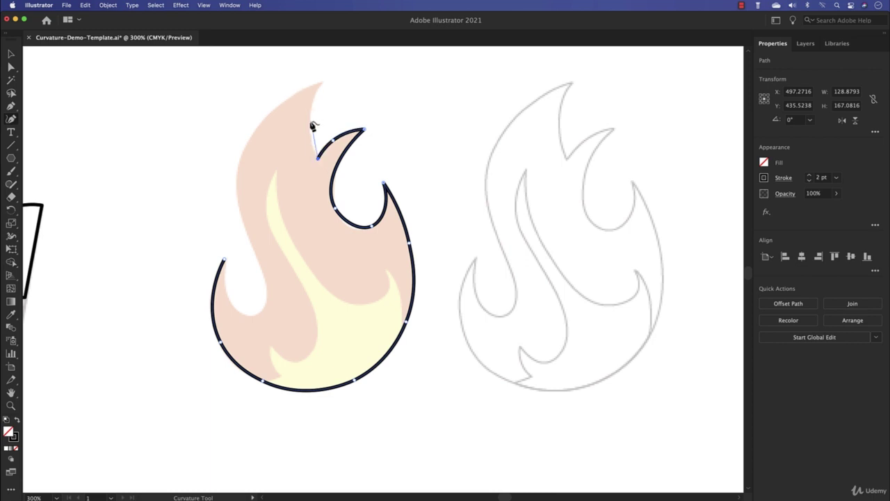
pyautogui.click(310, 123)
pyautogui.click(320, 83)
# Step: Trace the flame's left side down and around the left hollow, fit the hollow's curve to the template, and close the path at the left tip
pyautogui.click(269, 116)
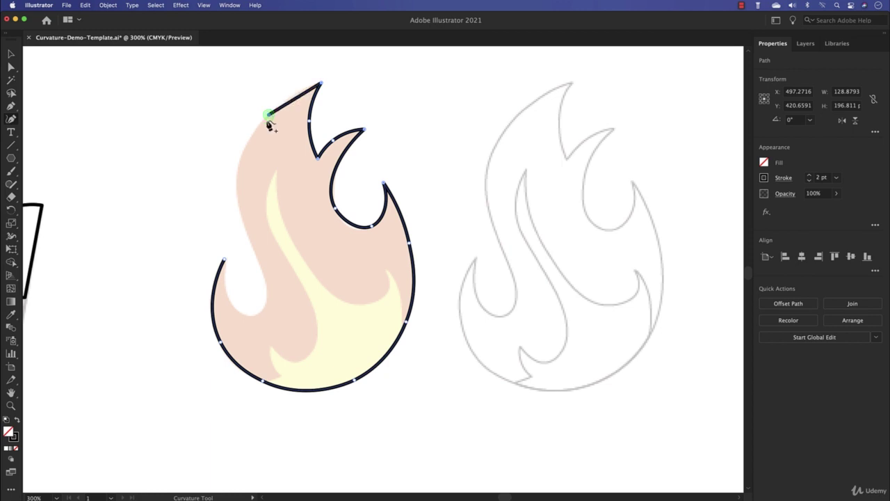
pyautogui.click(236, 202)
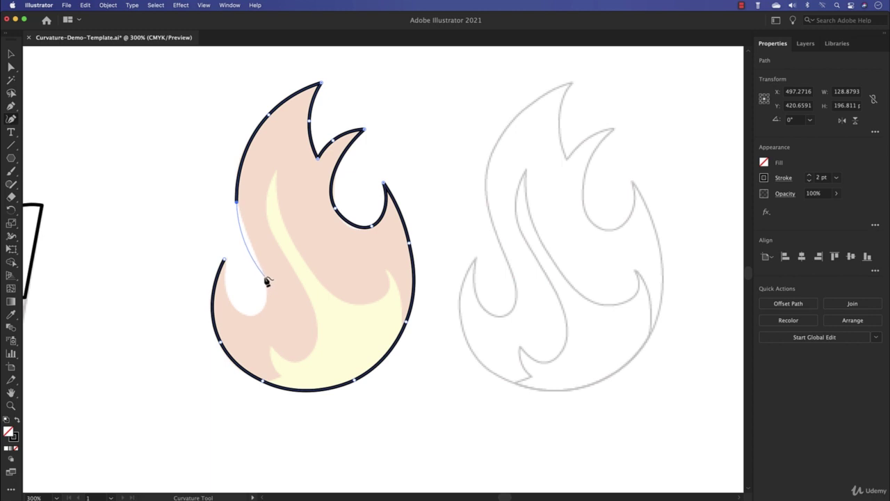
pyautogui.click(265, 277)
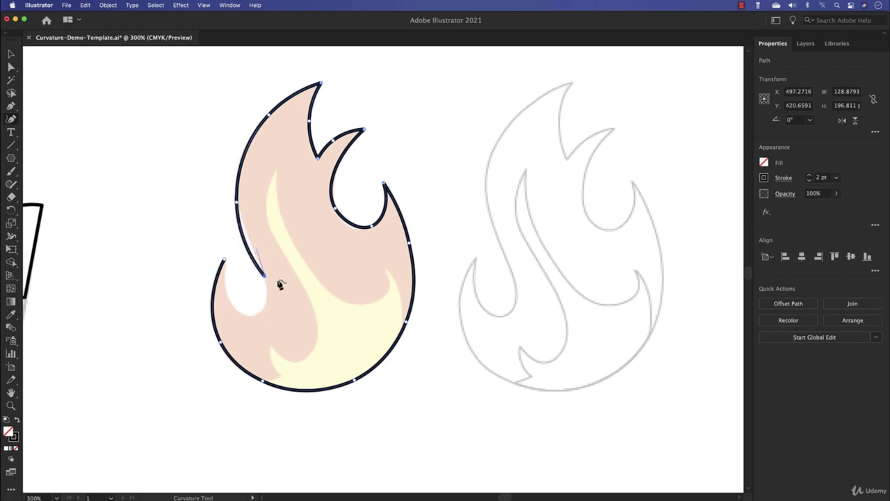
pyautogui.click(254, 315)
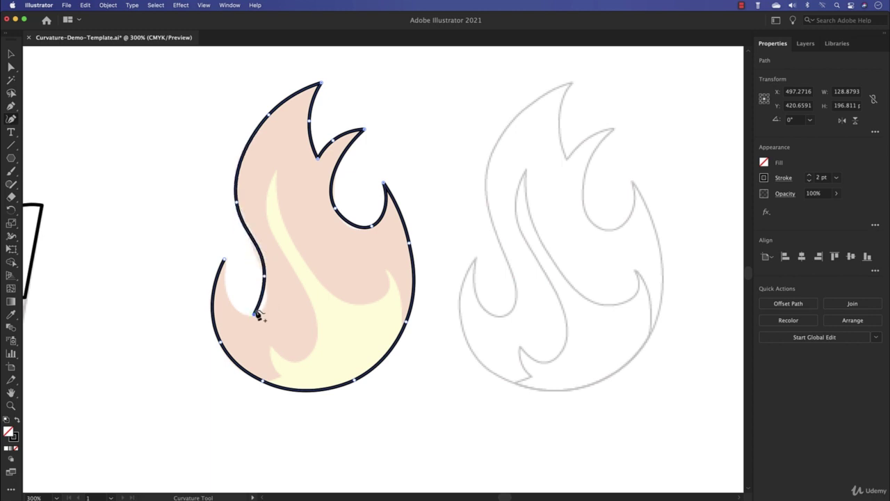
pyautogui.moveTo(263, 307); pyautogui.dragTo(243, 312)
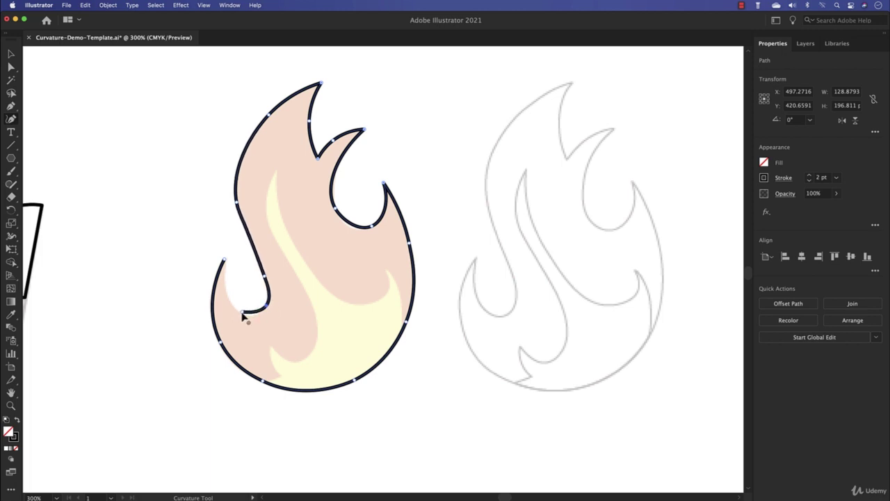
pyautogui.click(225, 290)
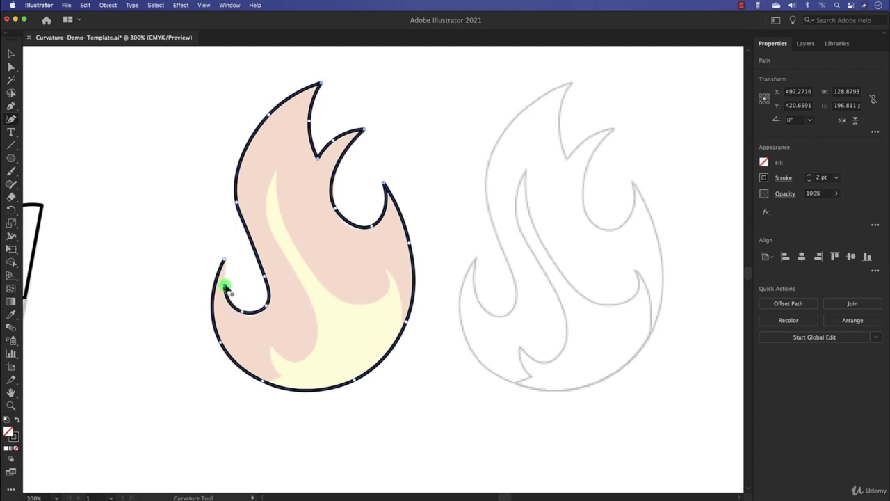
pyautogui.click(222, 261)
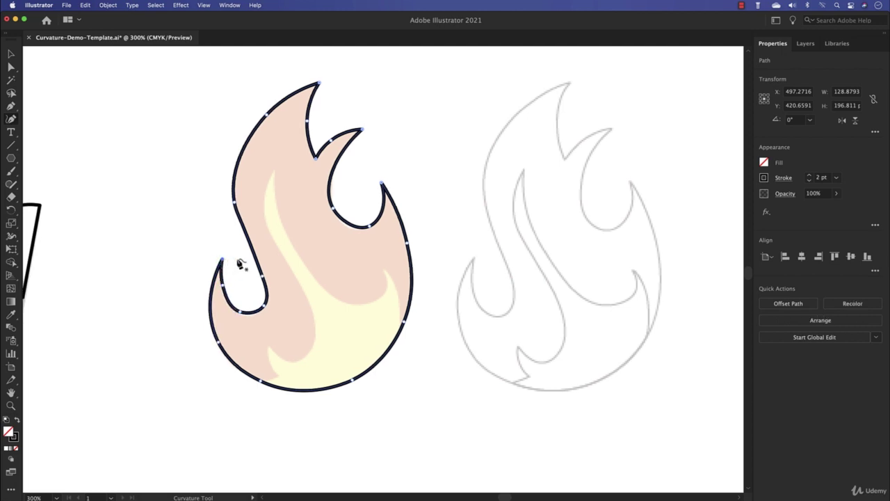
# Step: Deselect the flame outline and bring the whole artboard with all the traced shapes into view
pyautogui.click(11, 54)
pyautogui.click(91, 120)
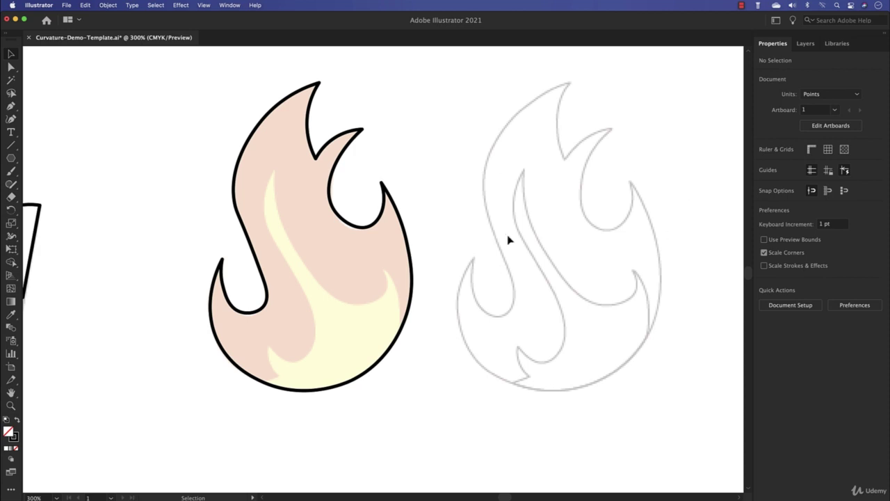
pyautogui.scroll(2, 507, 240)
pyautogui.scroll(-5, 508, 240)
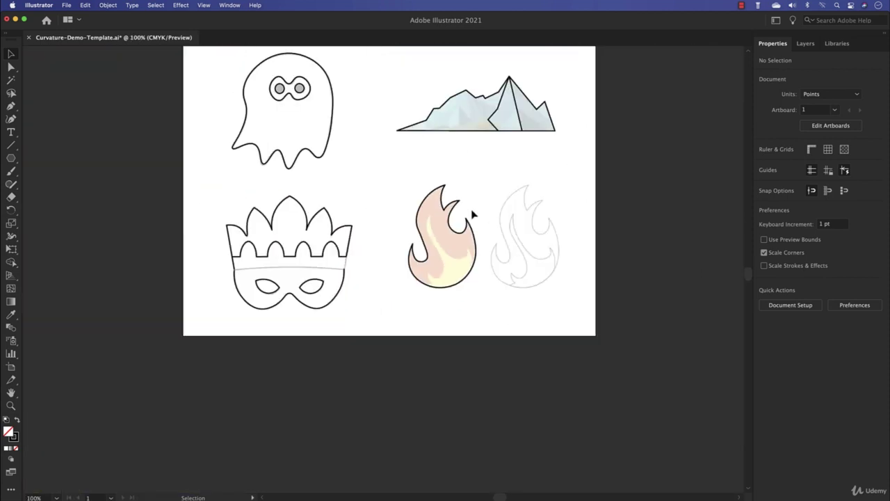
pyautogui.moveTo(472, 214); pyautogui.dragTo(484, 299)
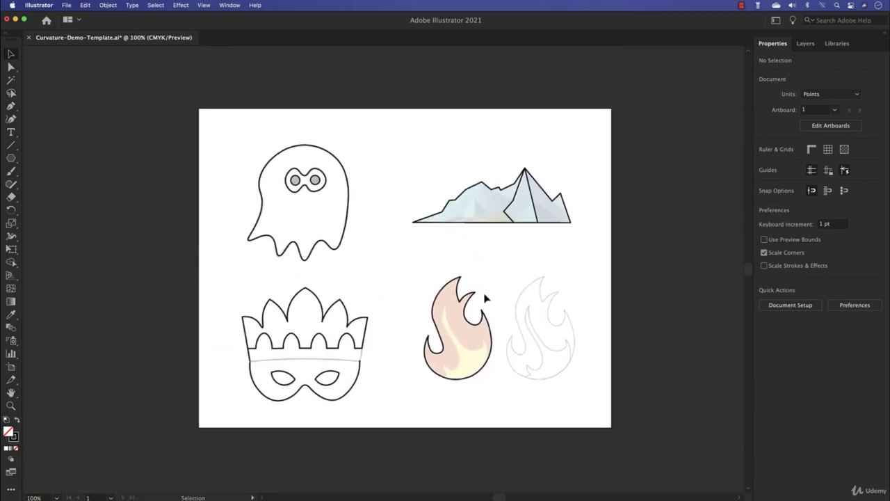